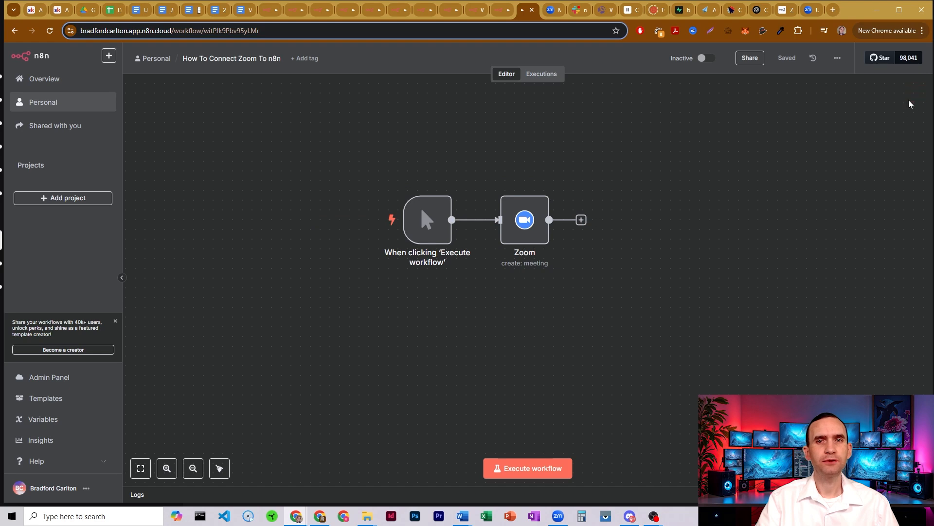
Step: Search the node library for "zoom" and view the list of available Zoom actions
click(915, 92)
text(zoom)
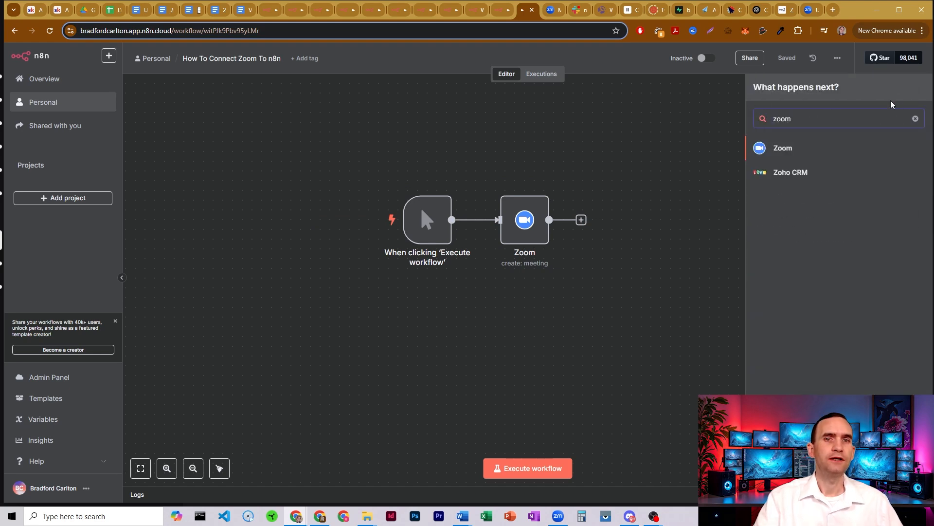
click(791, 149)
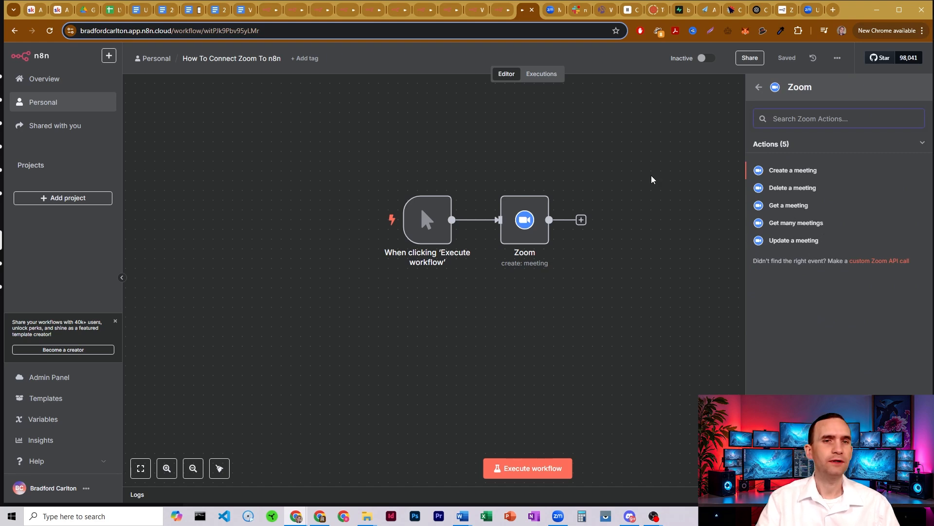
click(676, 140)
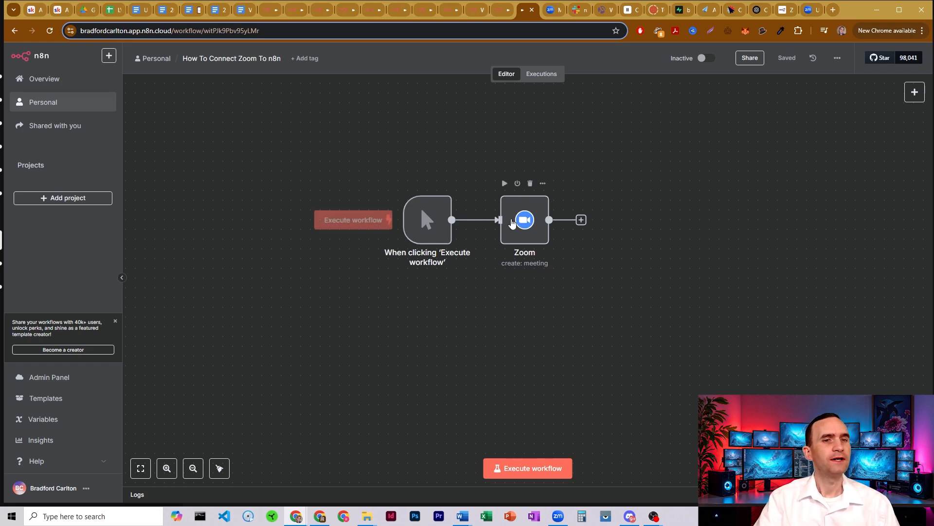
click(529, 224)
double_click(530, 223)
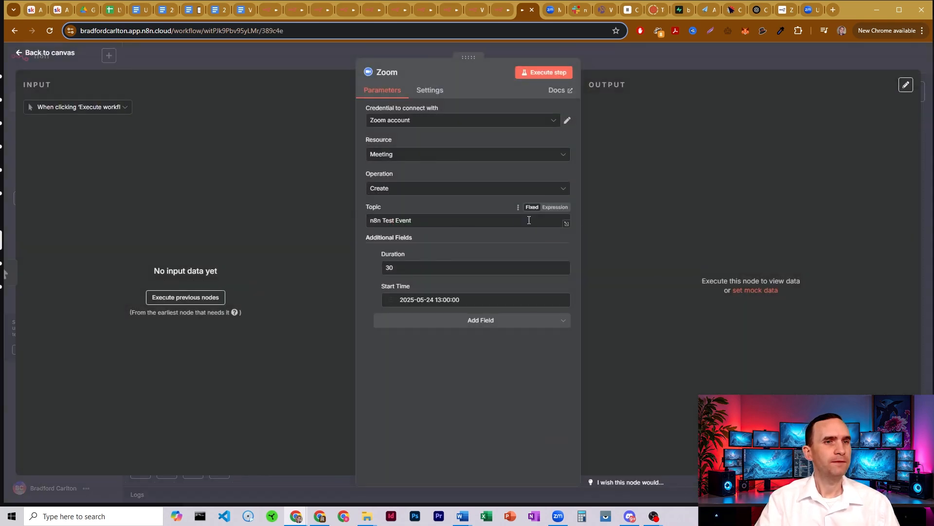
click(609, 55)
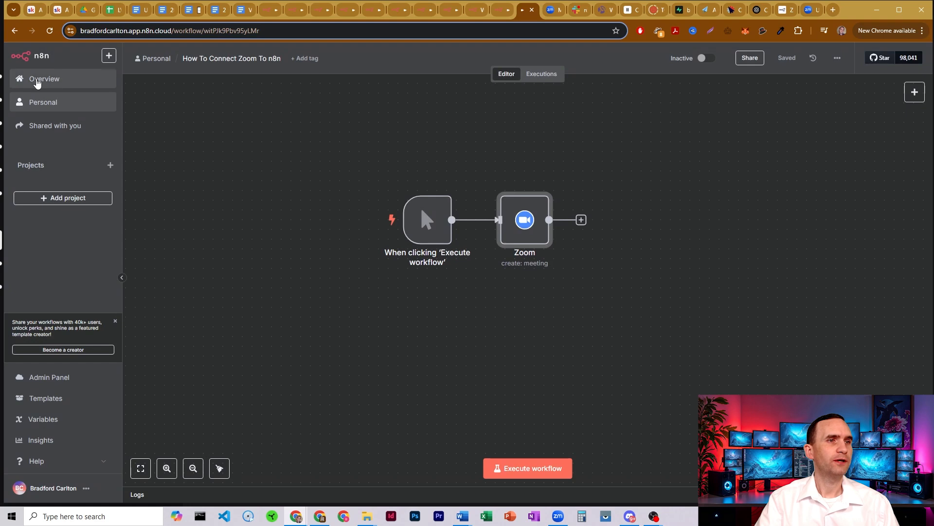
Step: Start a new credential for the workflow's Zoom node, using OAuth2 as the connection method
double_click(531, 217)
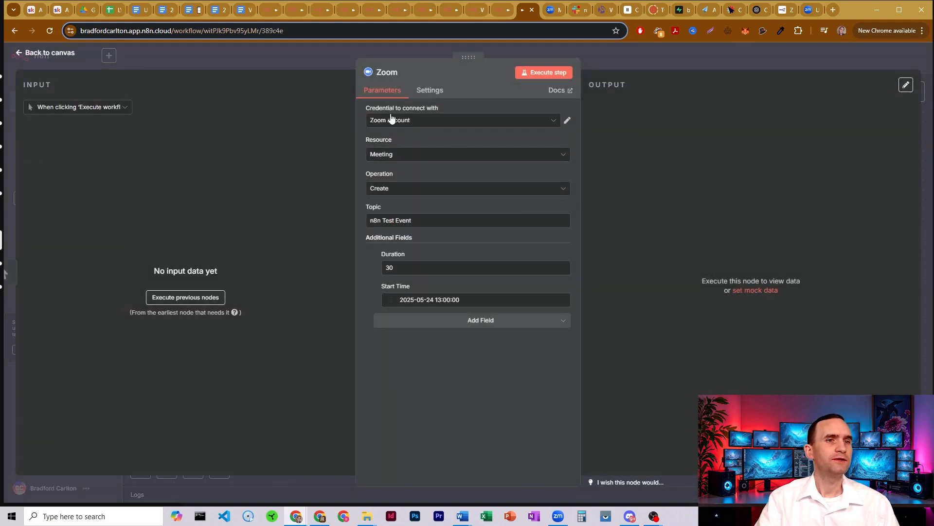
click(444, 123)
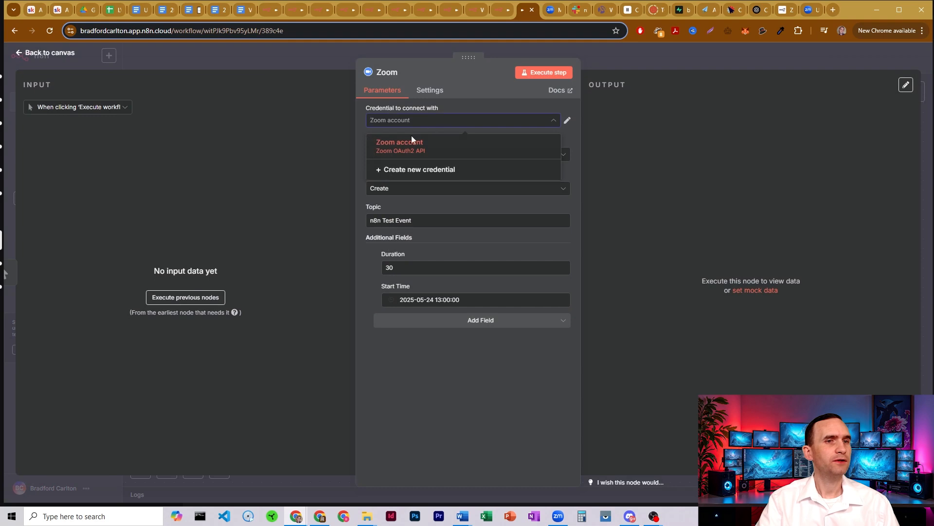
click(420, 171)
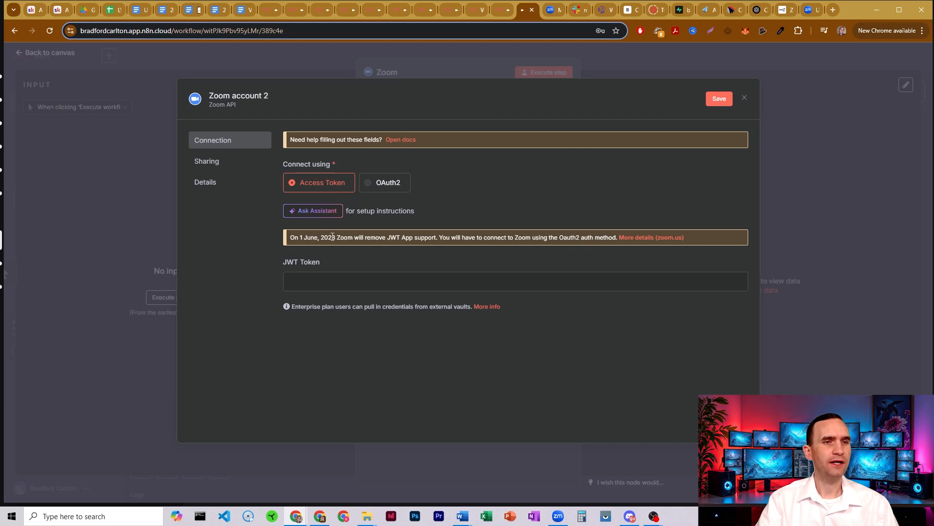
click(390, 182)
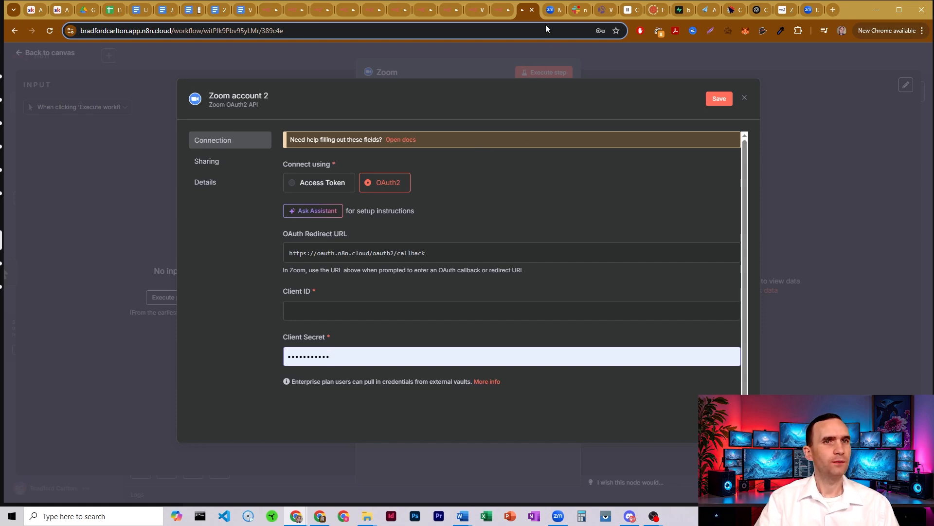
Step: Switch to the Zoom web portal and open the App Marketplace from the advanced admin options
click(548, 10)
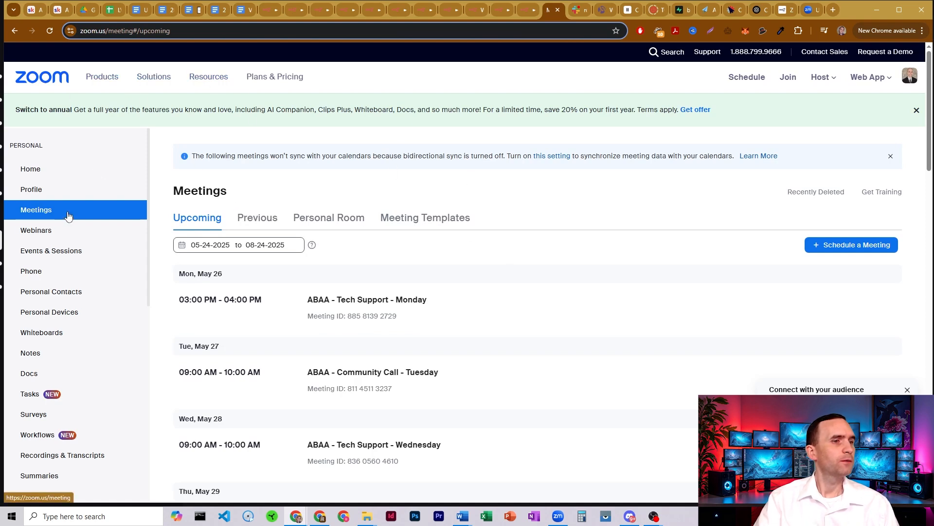
scroll(69, 214, down, 3)
scroll(68, 216, down, 5)
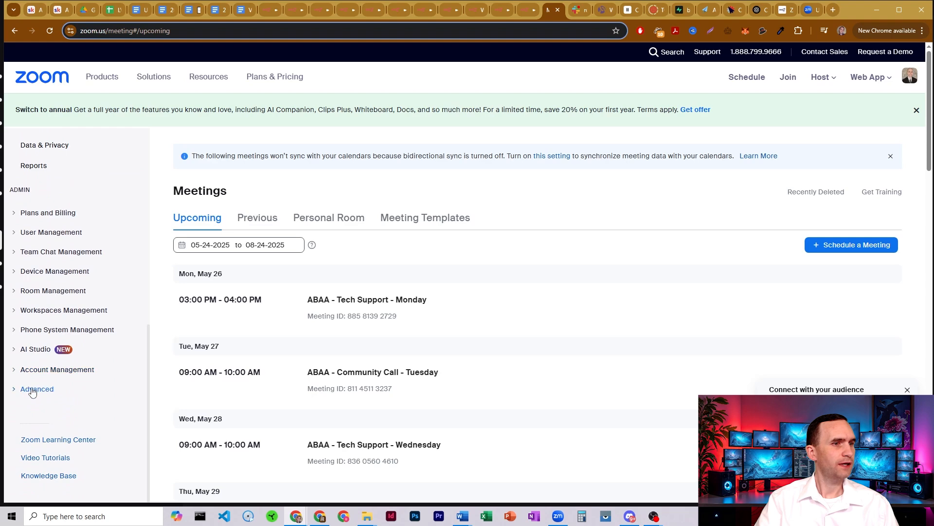
click(30, 388)
scroll(69, 292, down, 2)
scroll(71, 281, down, 2)
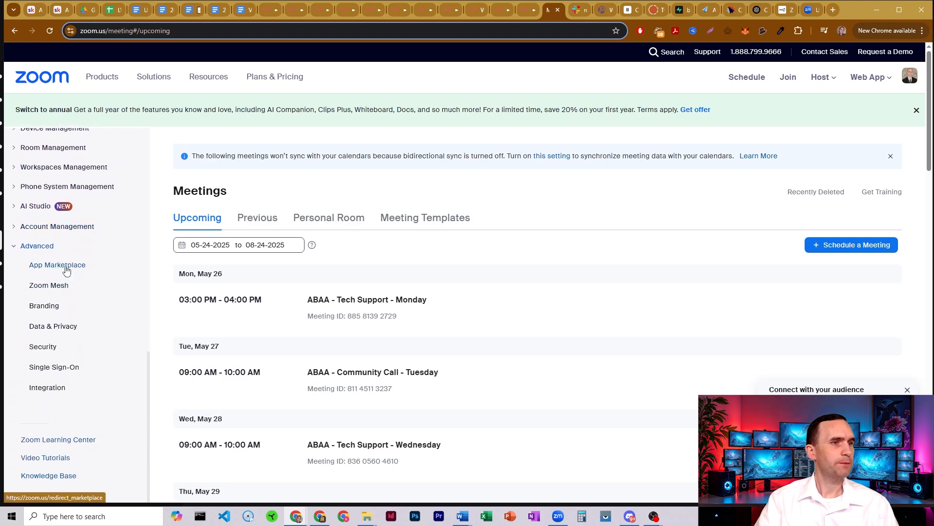
click(65, 266)
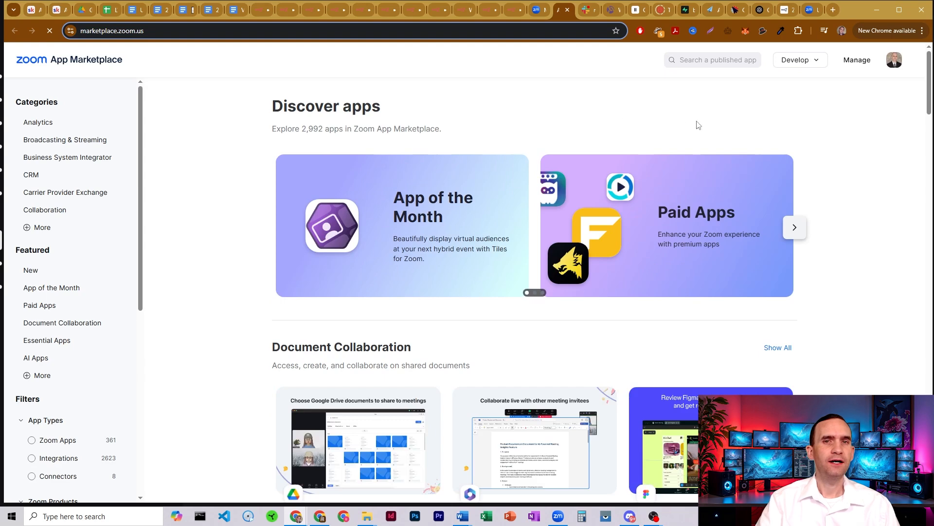
Step: Build a new General App in the Zoom App Marketplace and save it as admin-managed
mouse_move(847, 66)
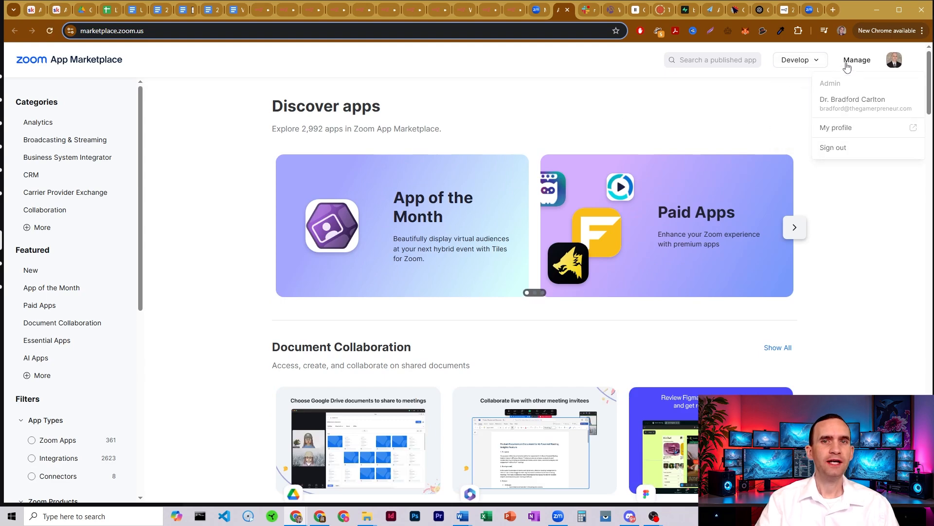
mouse_move(805, 59)
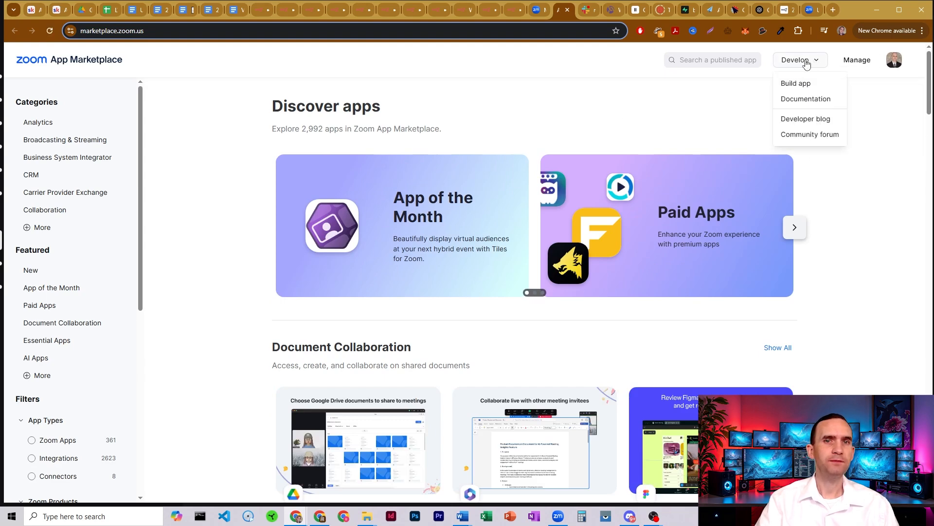
click(795, 83)
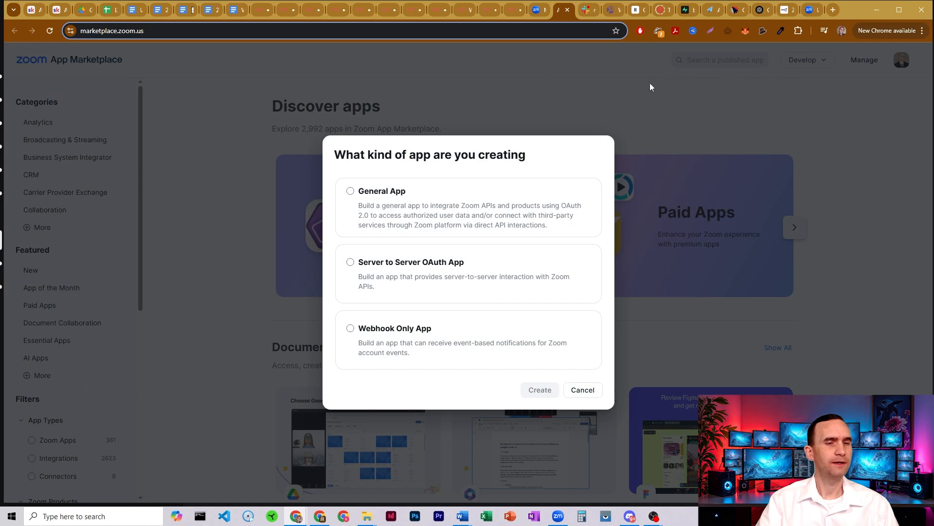
click(355, 195)
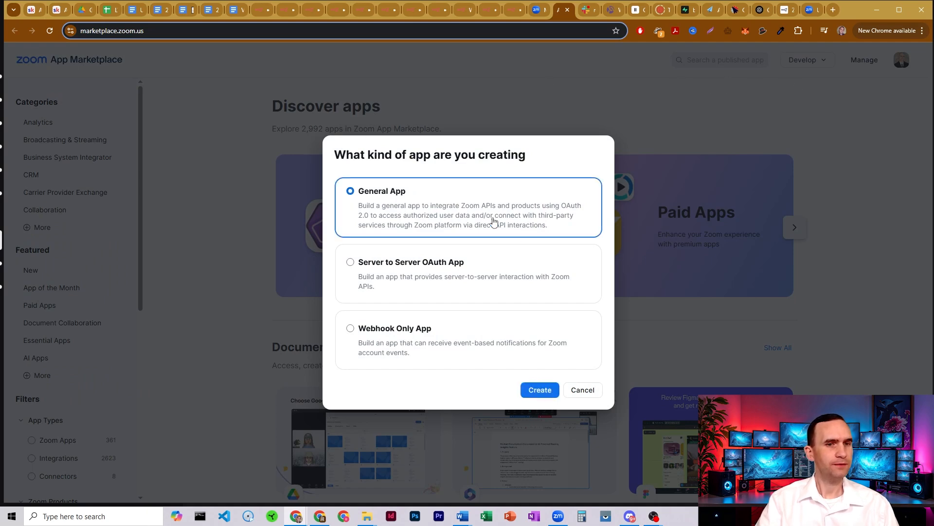
click(540, 388)
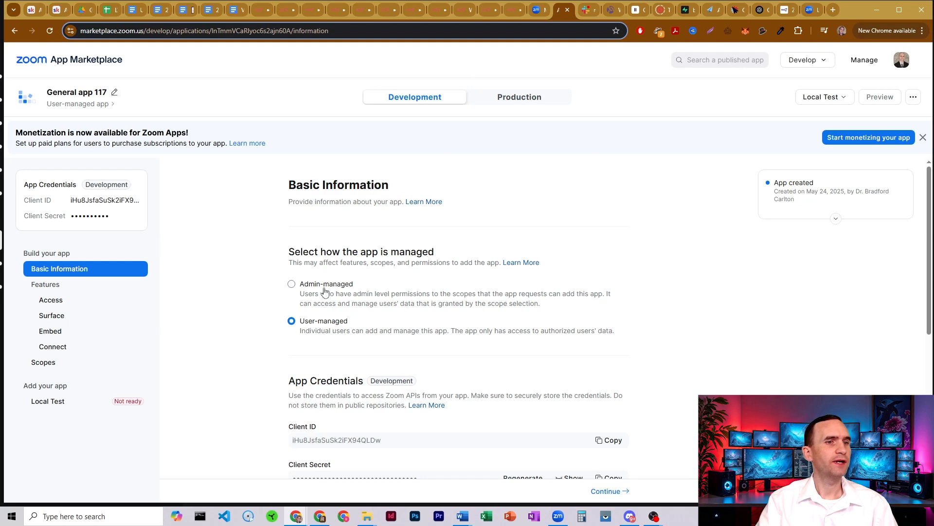
click(292, 284)
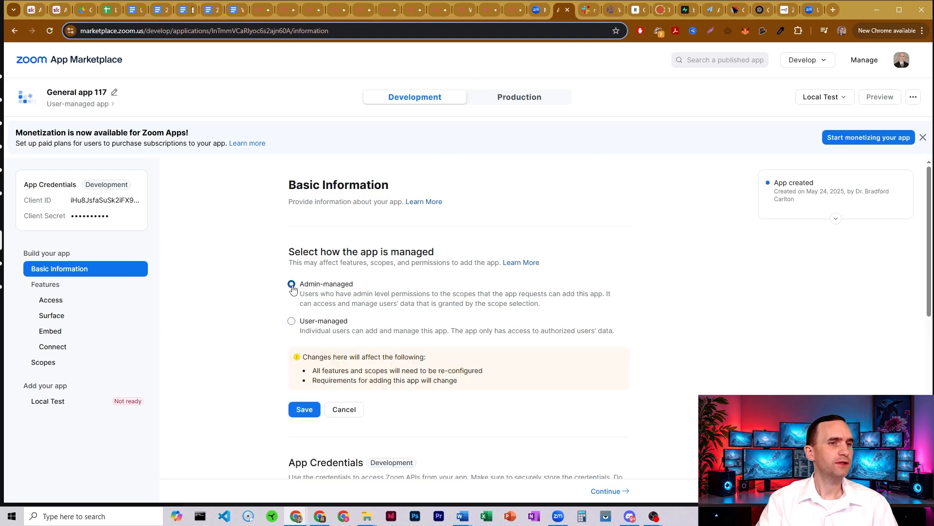
click(305, 410)
Step: Copy the Zoom app's Client ID and paste it into the Client ID field of the new n8n Zoom credential
scroll(308, 219, down, 3)
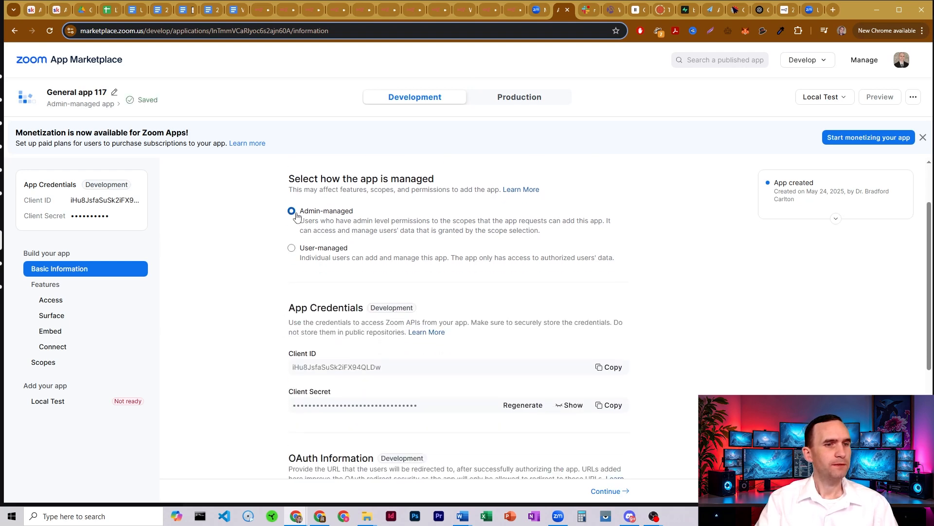
click(612, 298)
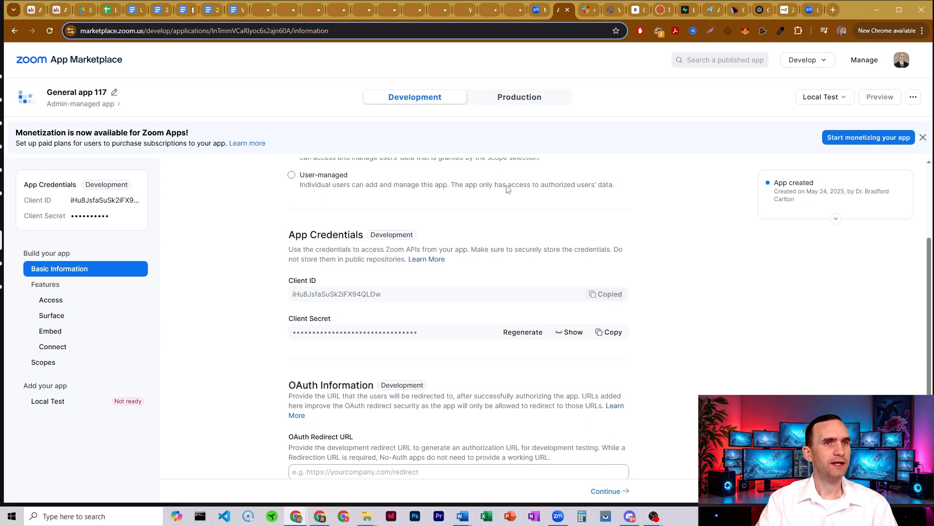
click(509, 11)
click(339, 313)
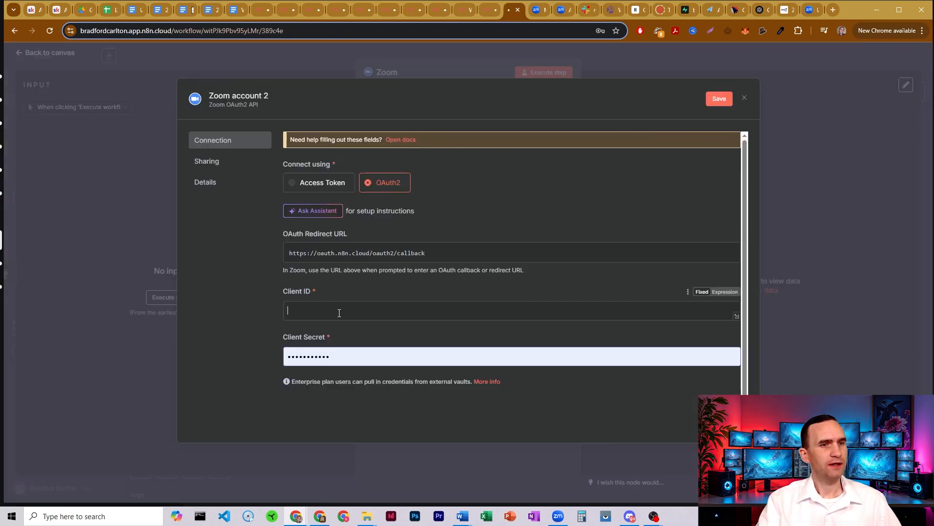
key(ctrl+v)
Step: Copy the Zoom app's Client Secret and paste it over the prefilled Client Secret in the n8n credential
click(536, 11)
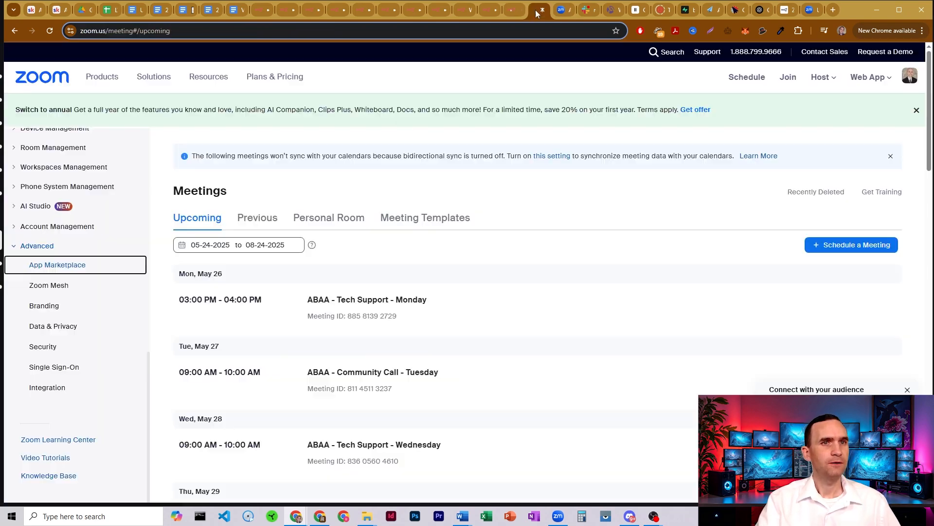
click(559, 12)
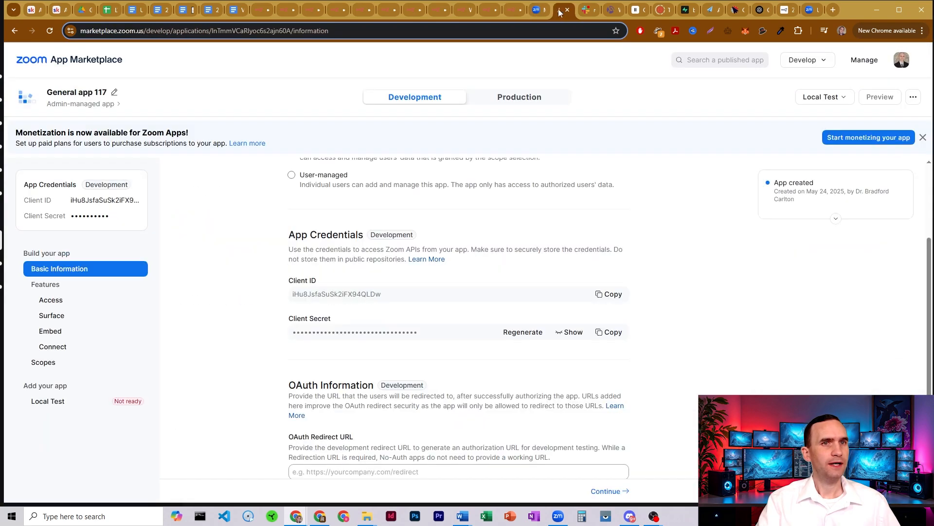
click(614, 333)
click(514, 11)
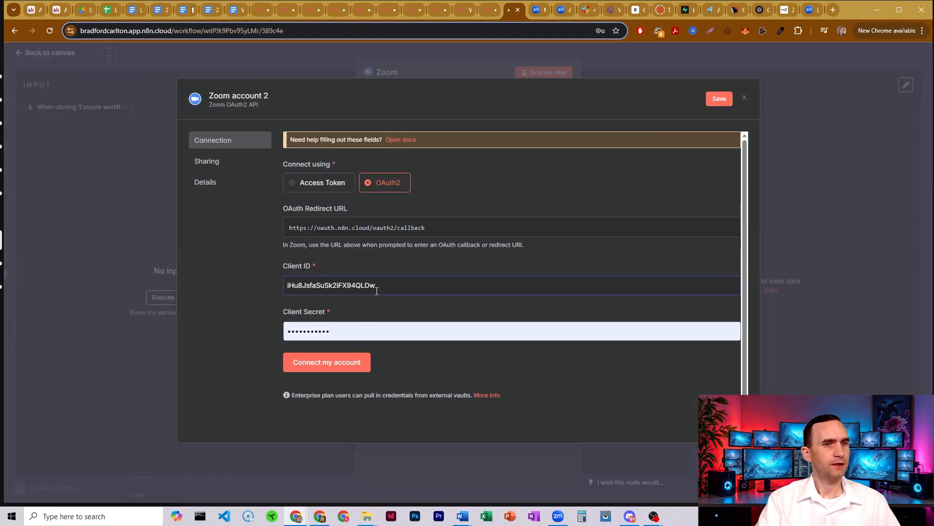
double_click(332, 331)
key(ctrl+v)
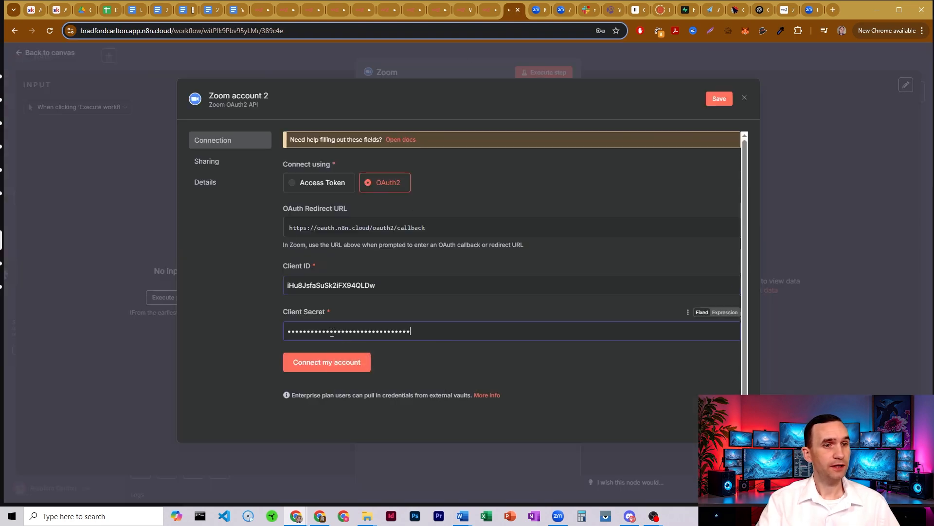
click(565, 10)
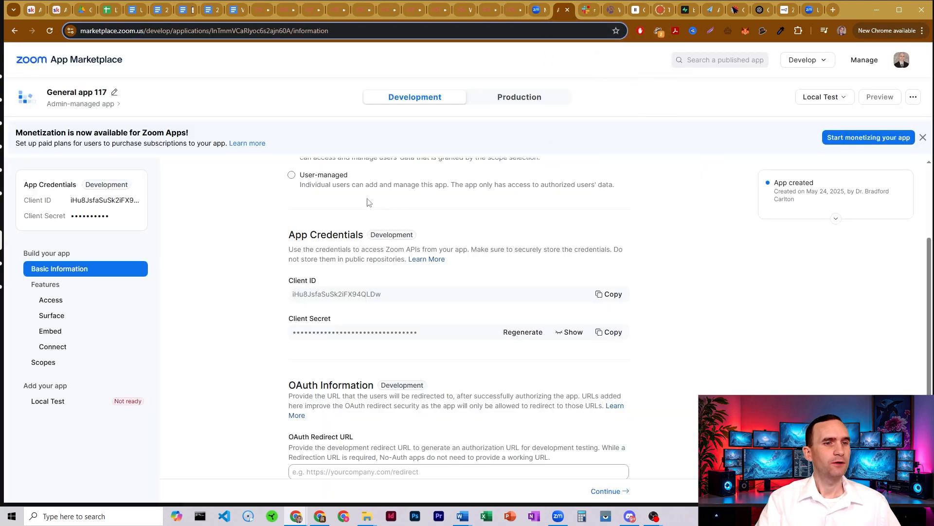
scroll(253, 281, down, 3)
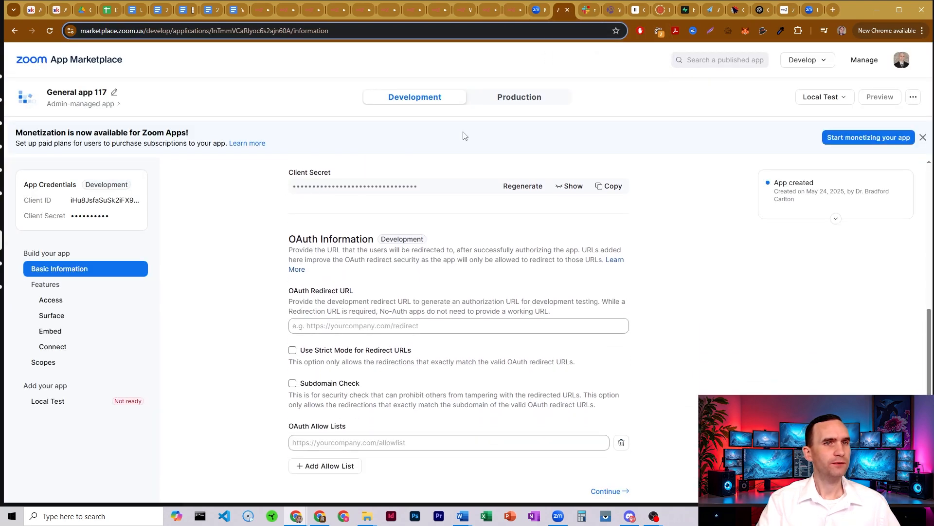
click(514, 9)
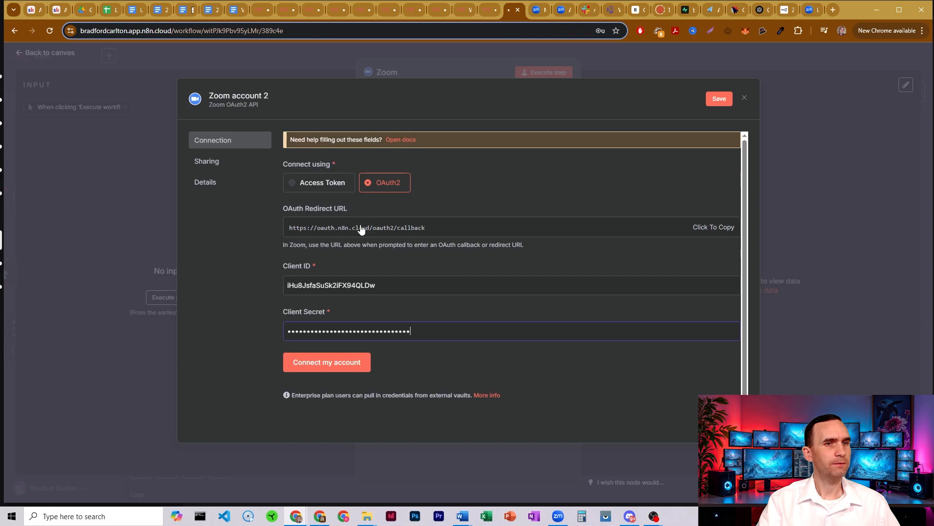
click(556, 9)
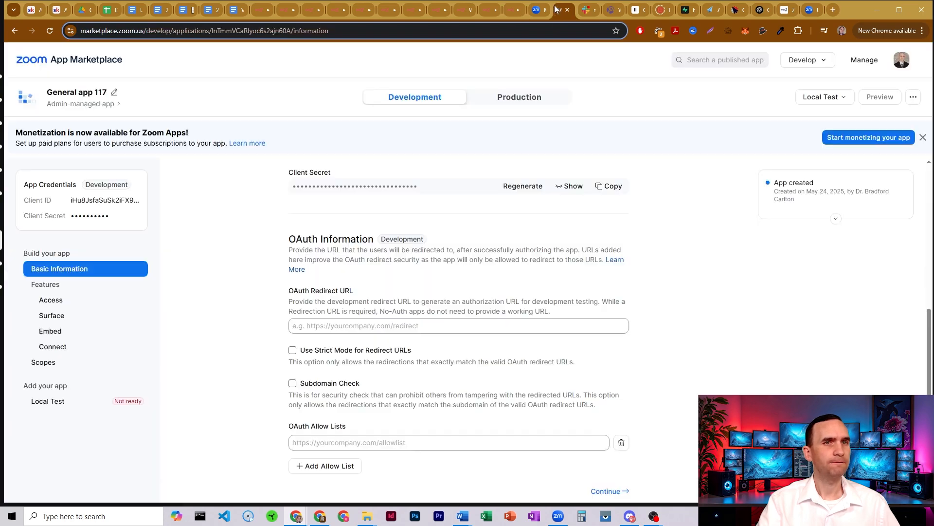
click(422, 325)
key(ctrl+v)
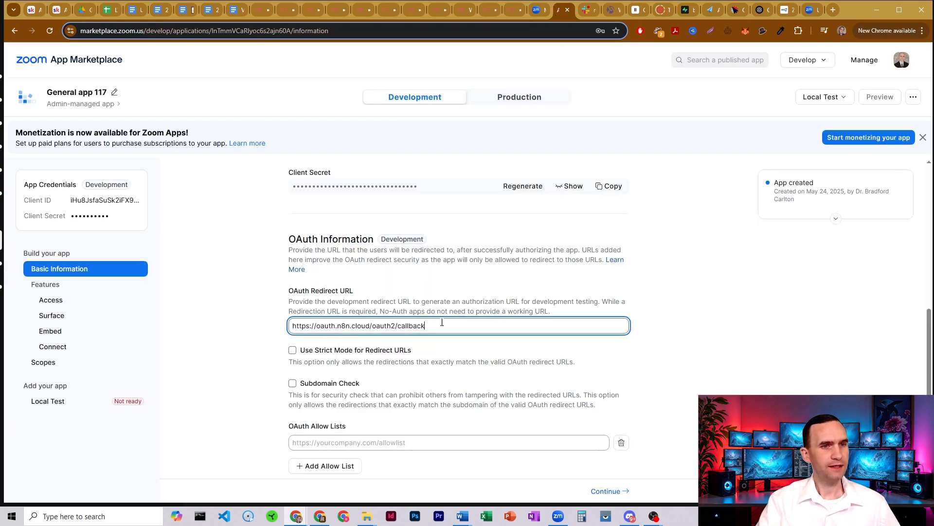
Step: Advance the Zoom app setup past Basic Information and Access to the Surface page, dismissing the browser's offer to save the password
scroll(635, 276, down, 1)
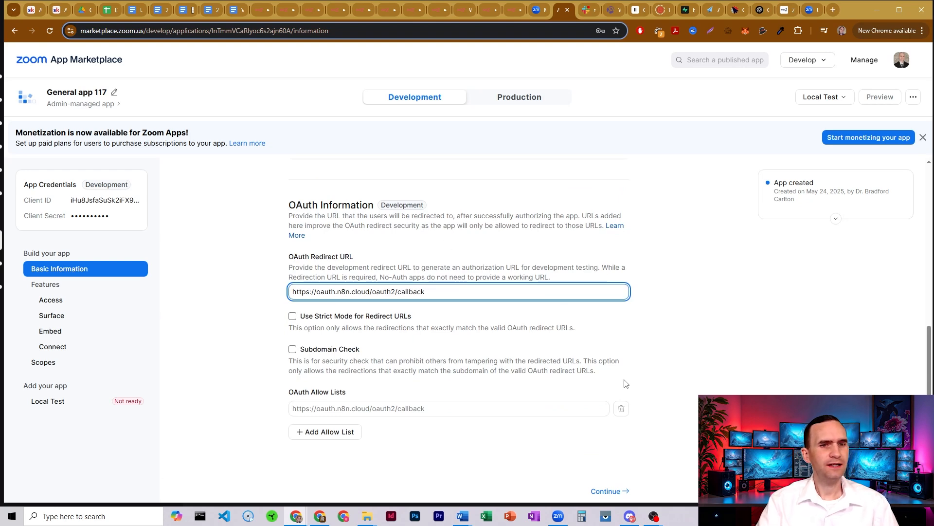
click(608, 491)
scroll(638, 263, down, 1)
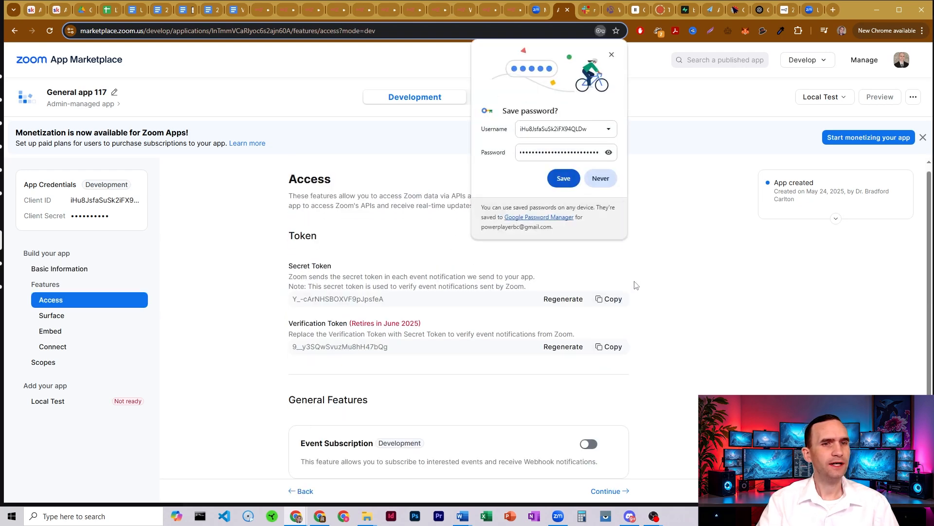
click(612, 54)
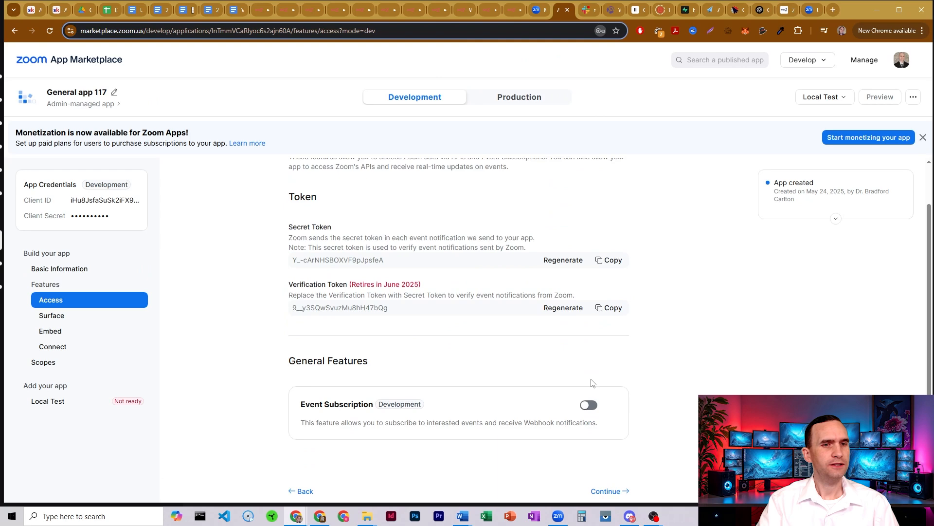
click(618, 491)
scroll(645, 267, down, 8)
scroll(647, 266, down, 12)
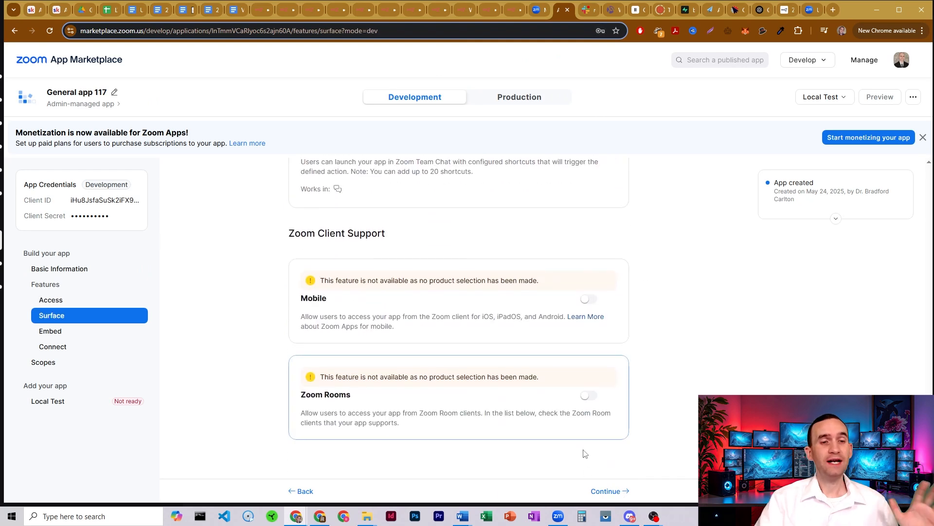
Step: Advance the Zoom app setup past the Surface, Embed and Connect pages to the Scopes page, leaving their optional features unset
click(607, 496)
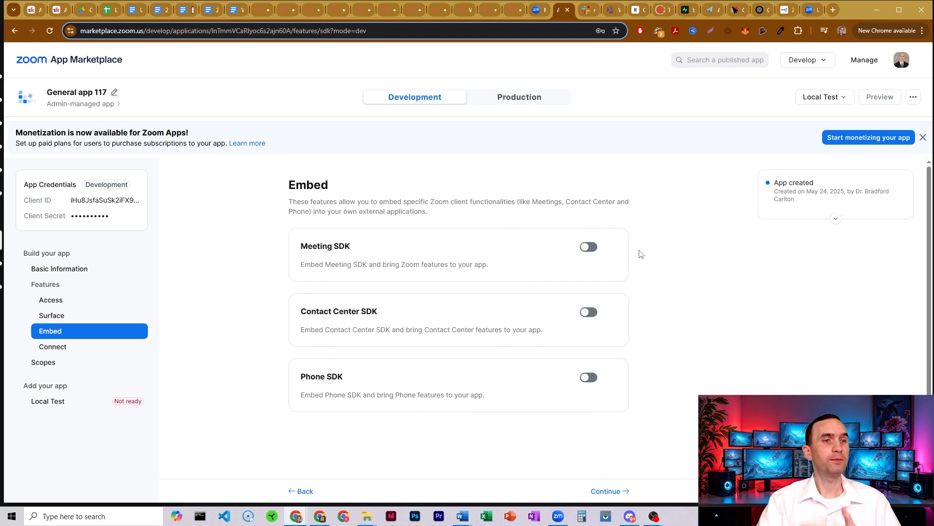
scroll(641, 252, down, 1)
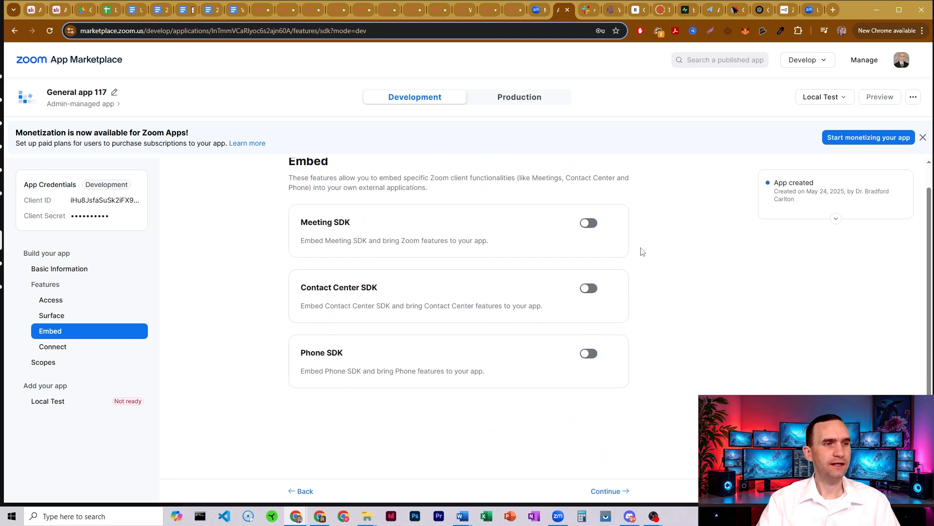
click(604, 493)
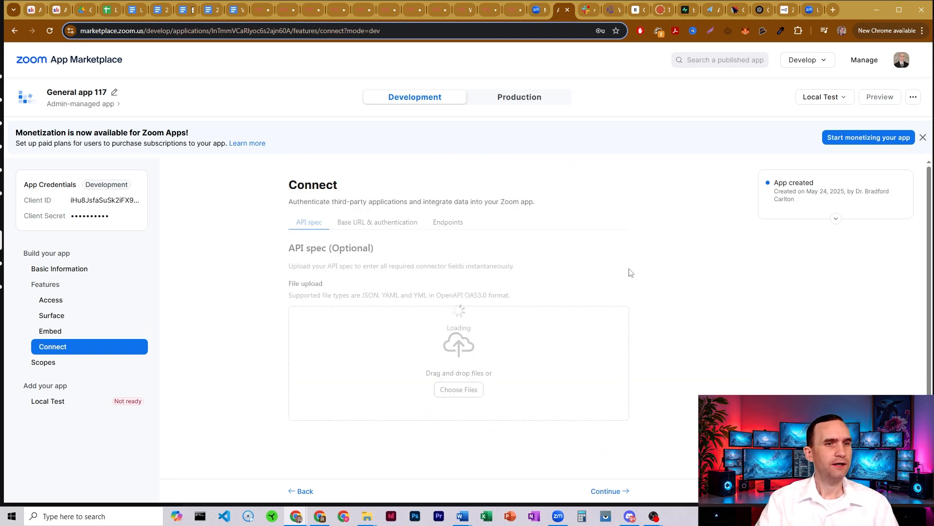
click(606, 491)
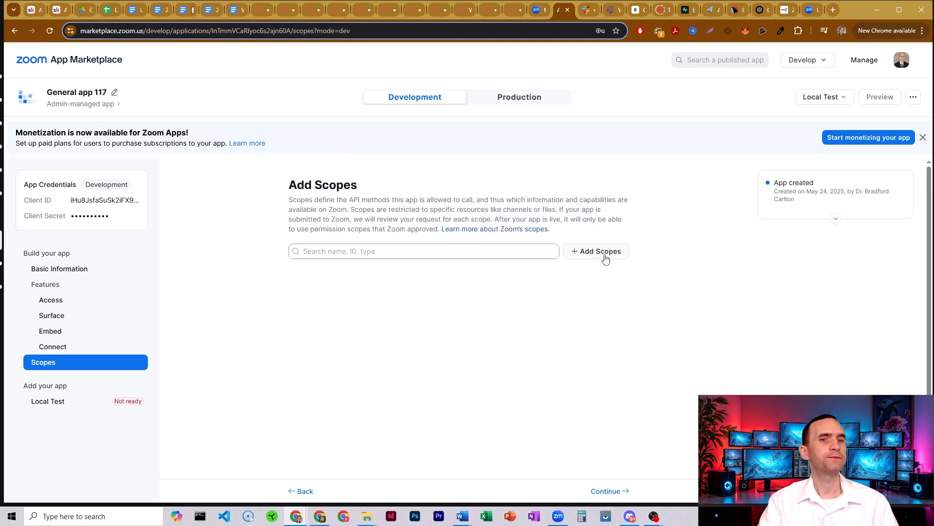
Step: Open the scope picker, search for meeting:read and select all the matching meeting permissions
click(587, 253)
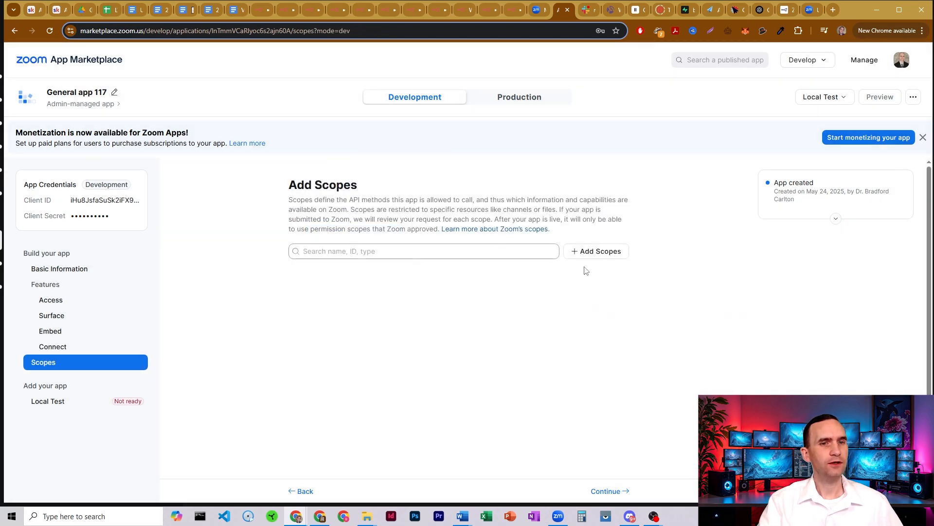
click(613, 149)
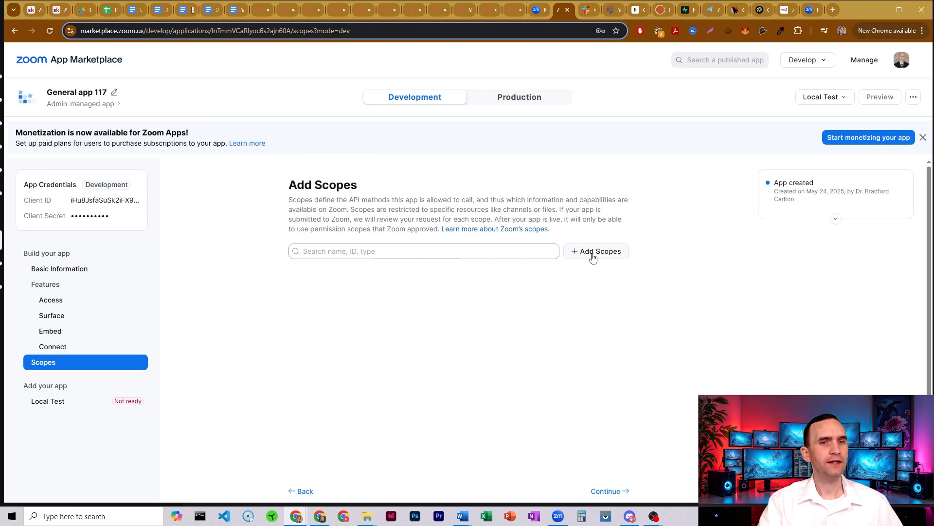
click(593, 252)
click(350, 197)
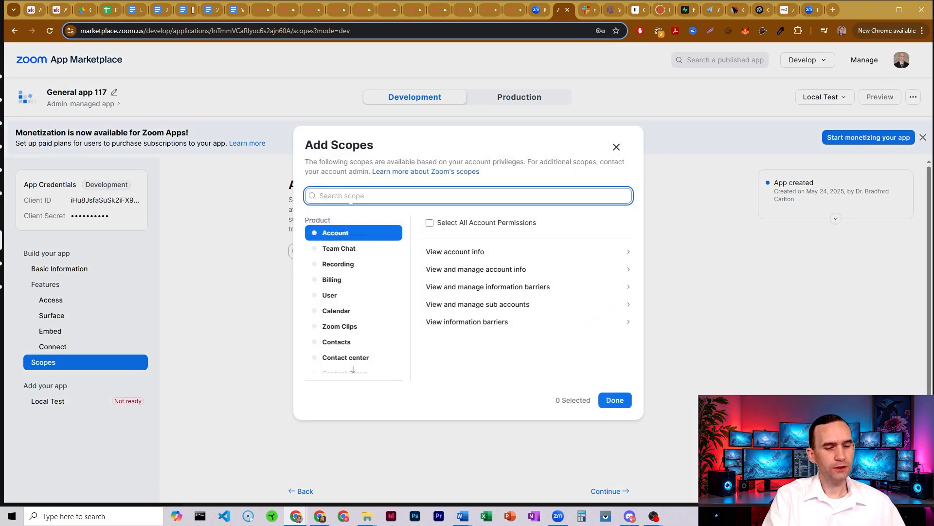
text(meeting:read)
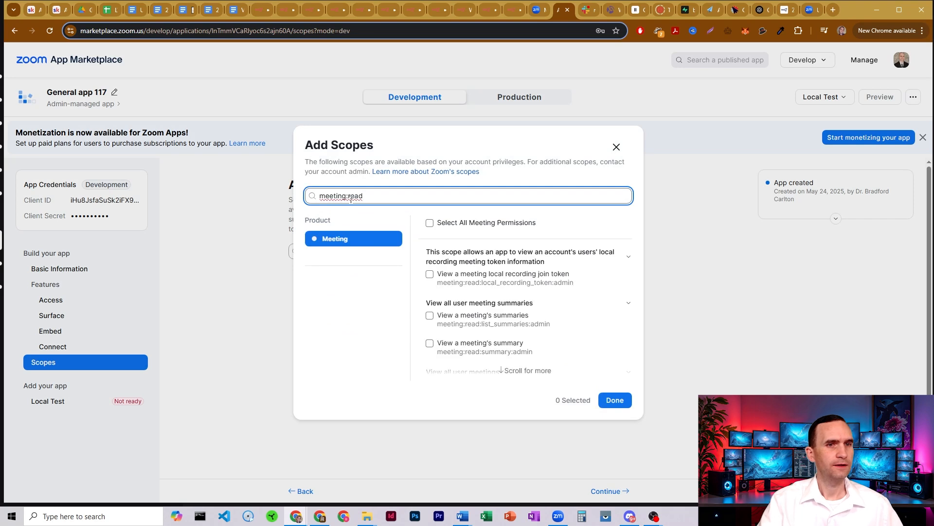
click(430, 224)
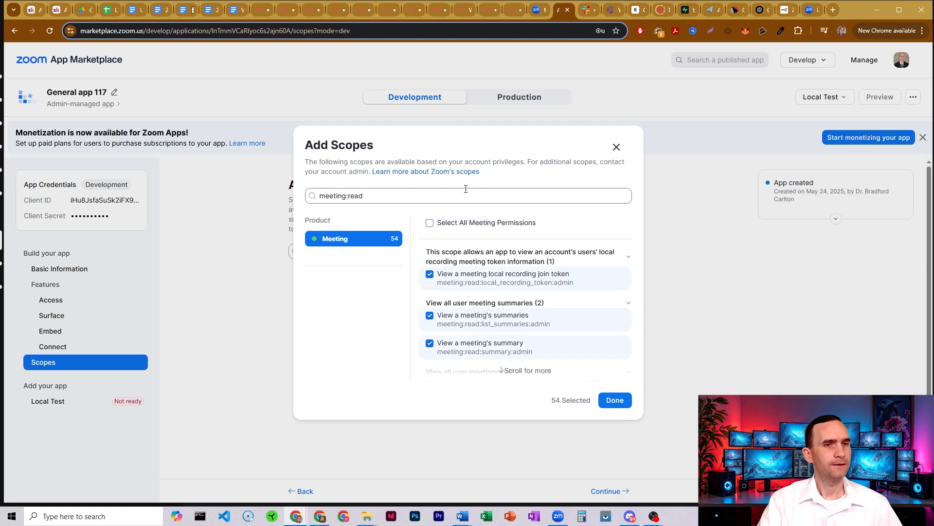
click(430, 224)
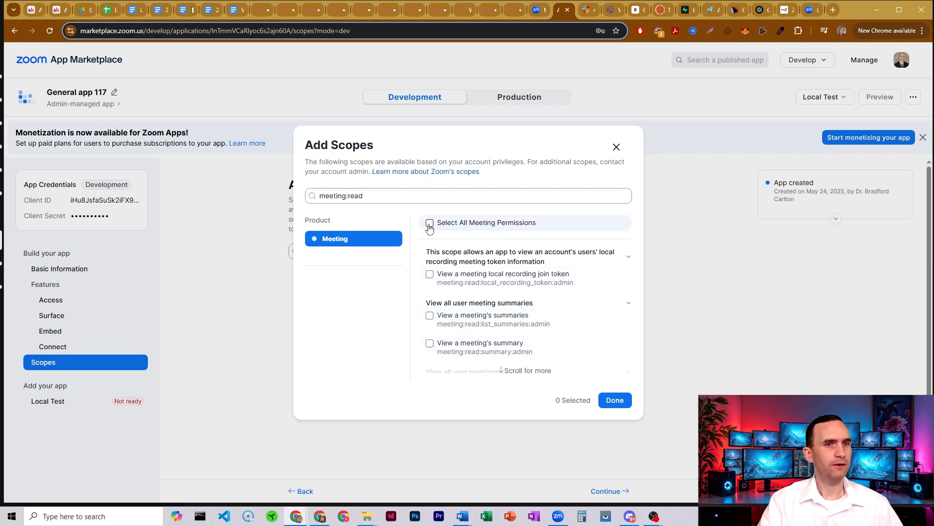
click(430, 225)
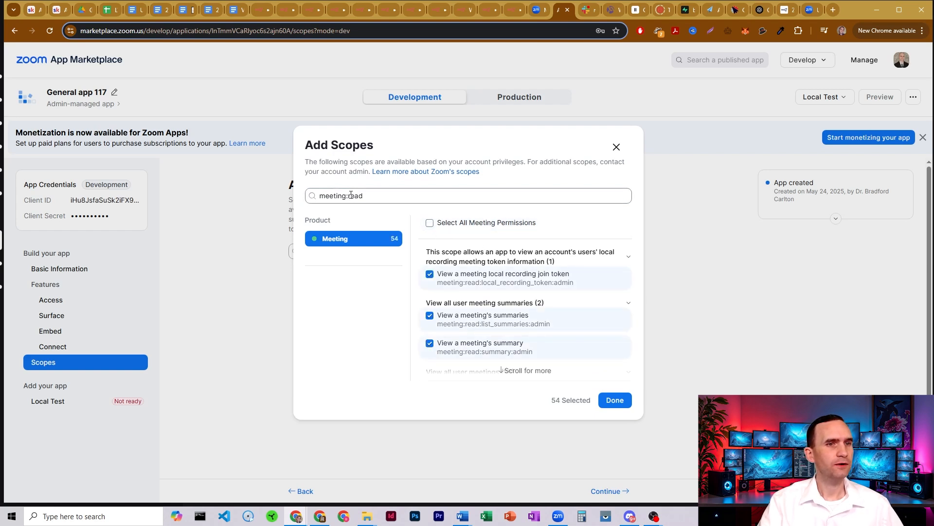
Step: Change the scope search to meeting:write, select all matching meeting permissions and add the chosen scopes to the app
drag(349, 193, 382, 199)
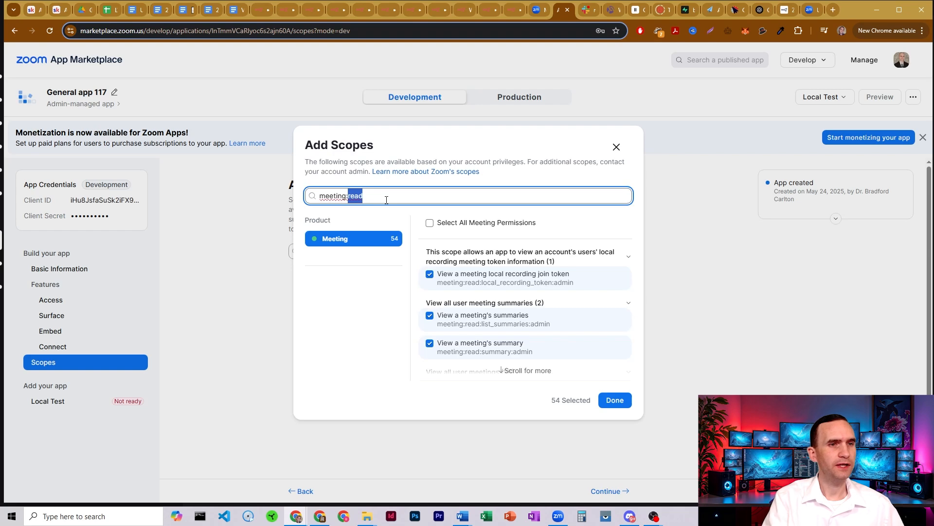
text(writ)
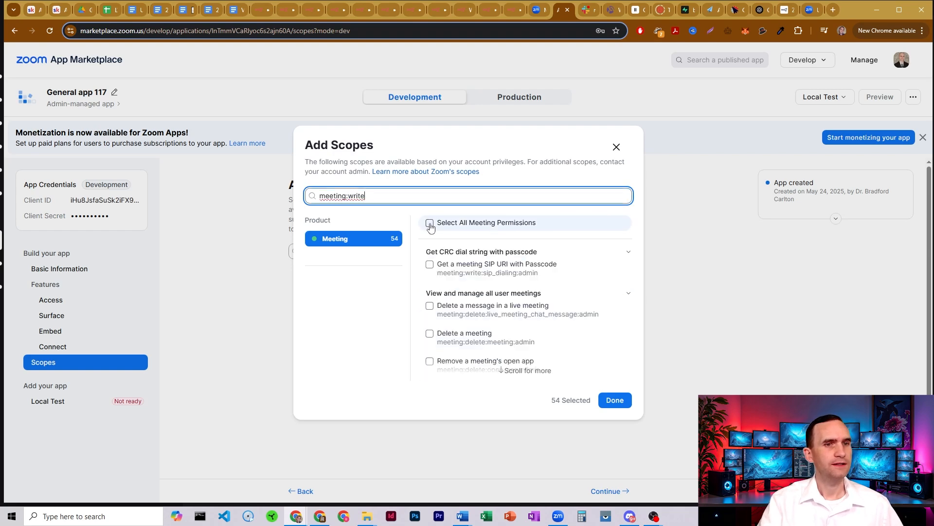
click(430, 223)
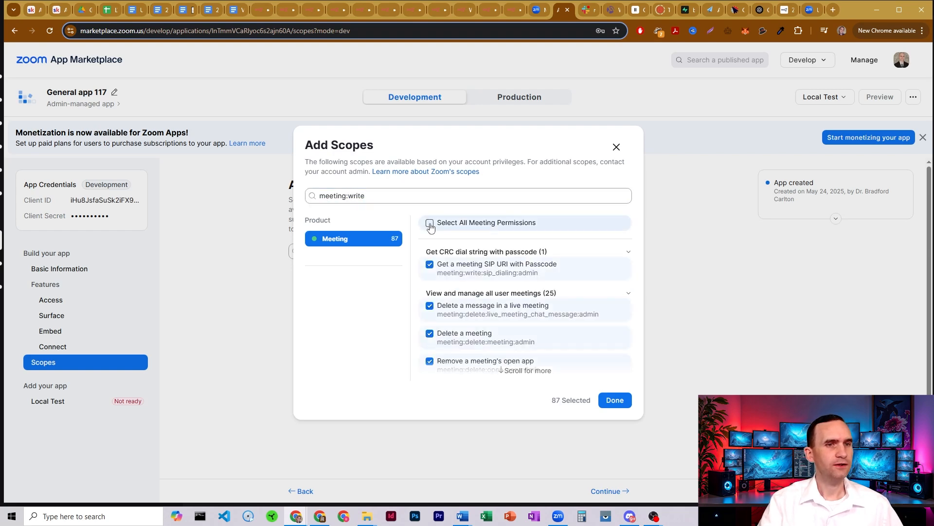
click(614, 399)
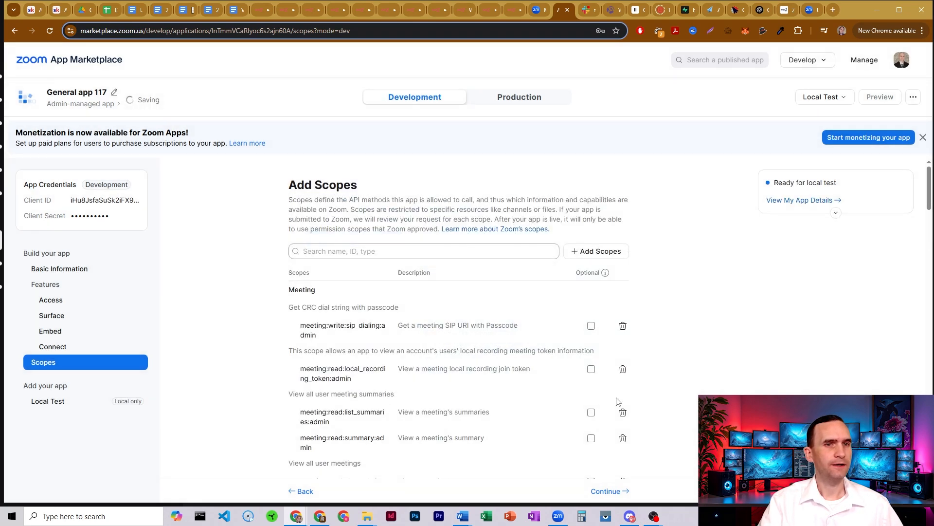
Step: Advance the Zoom app to its Local Test page and start the account connection from the n8n Zoom credential
click(608, 494)
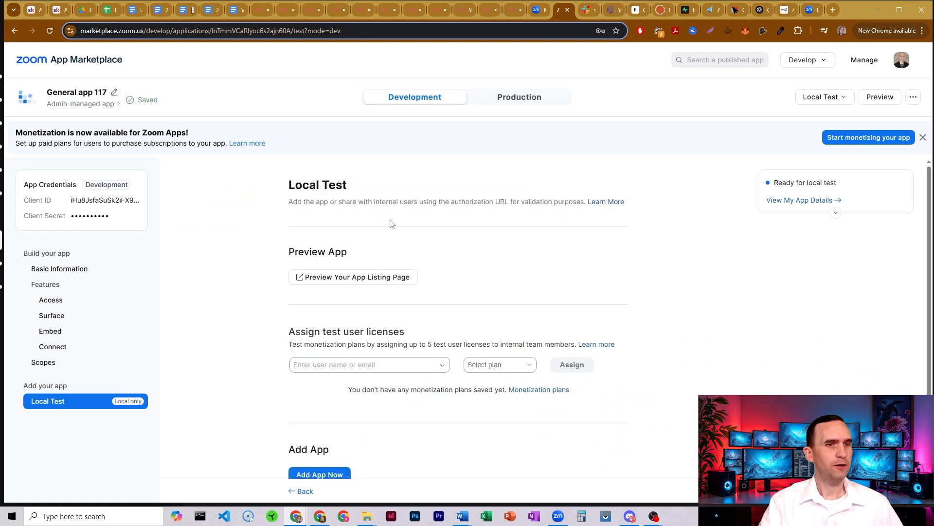
scroll(258, 219, down, 2)
scroll(258, 219, up, 2)
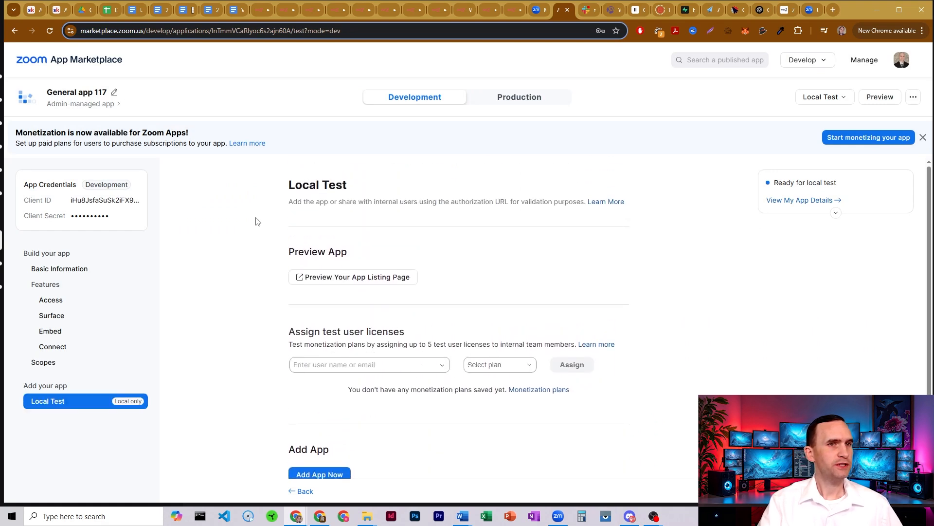
click(513, 9)
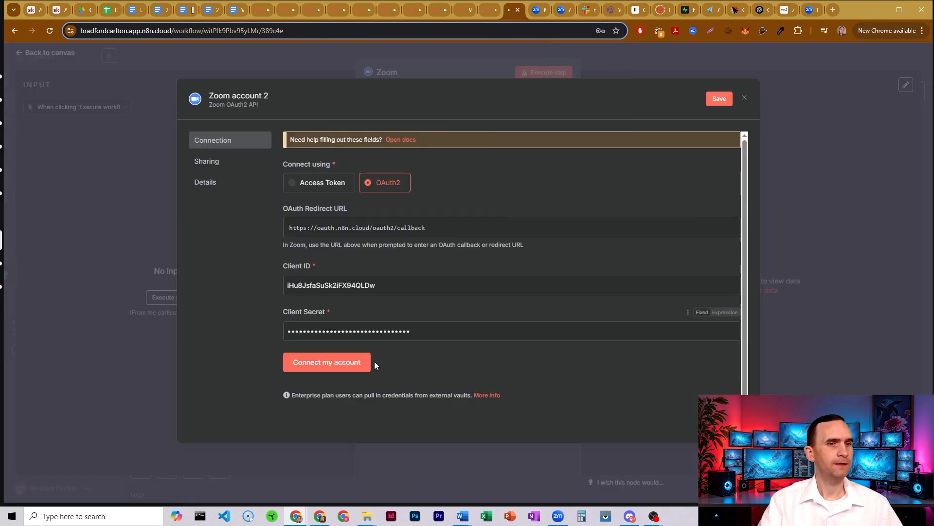
click(339, 364)
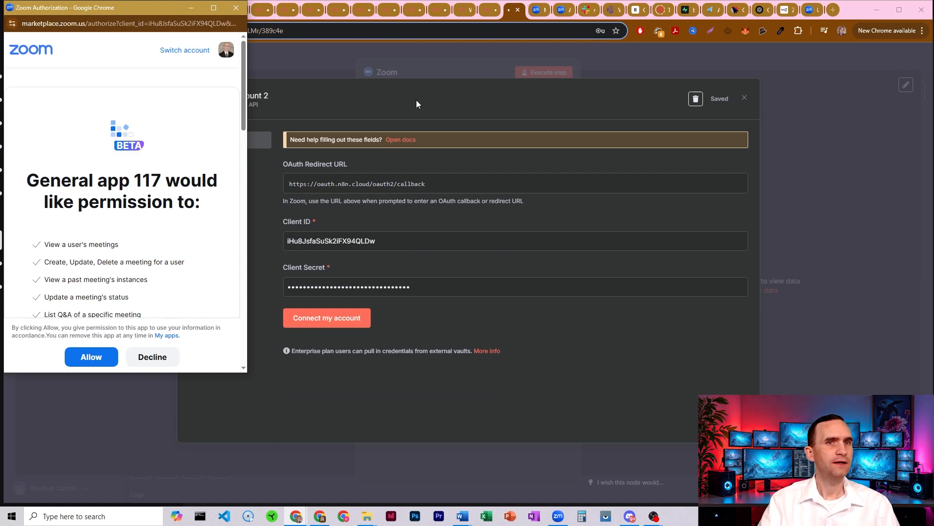
Step: Allow General app 117 its permissions in the Zoom Authorization window, and close the n8n credential without saving the password in the browser
click(563, 10)
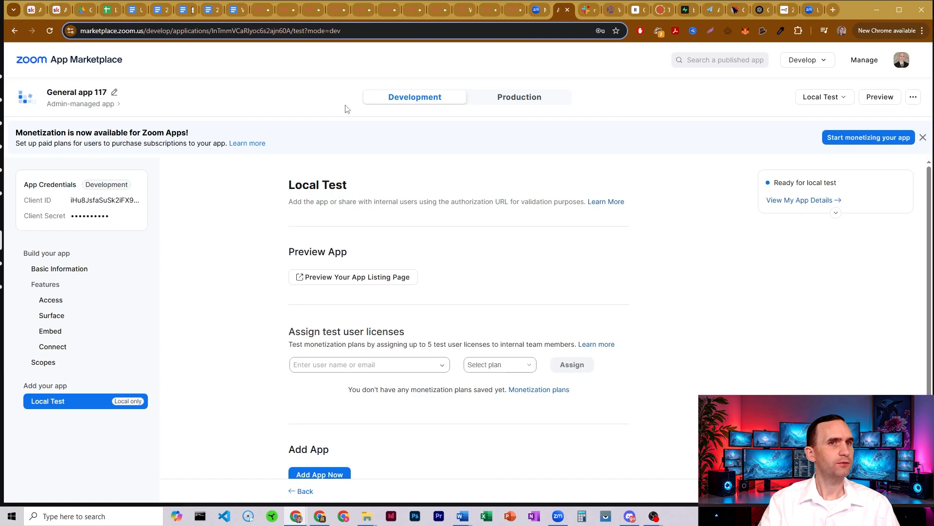
click(514, 10)
click(312, 519)
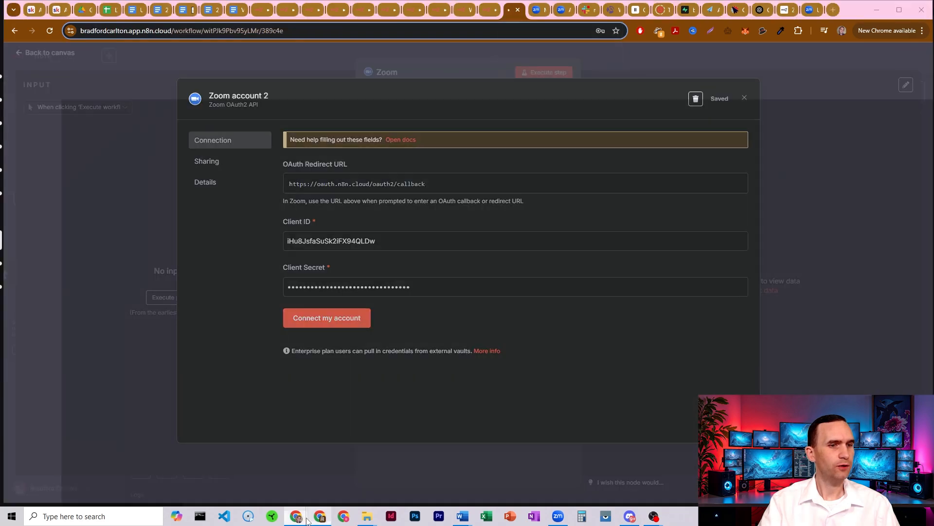
click(318, 519)
click(296, 515)
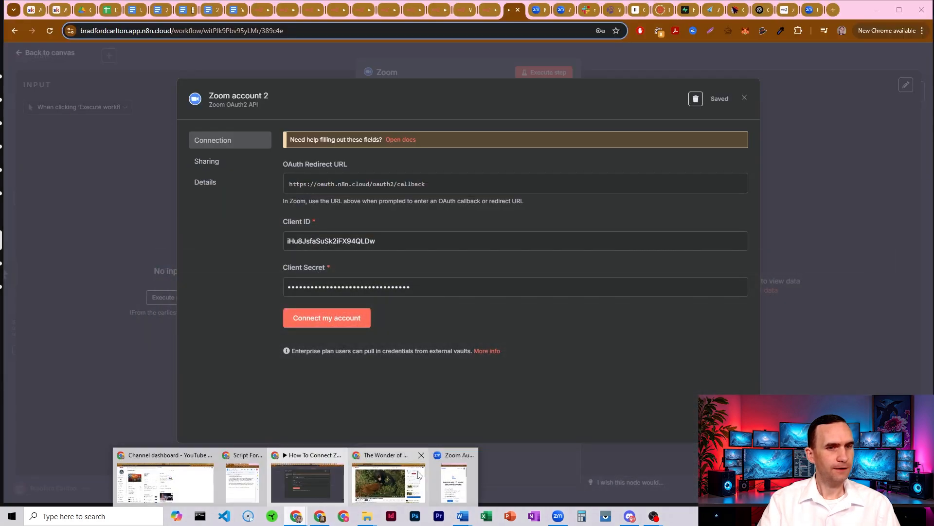
click(438, 458)
scroll(111, 197, down, 15)
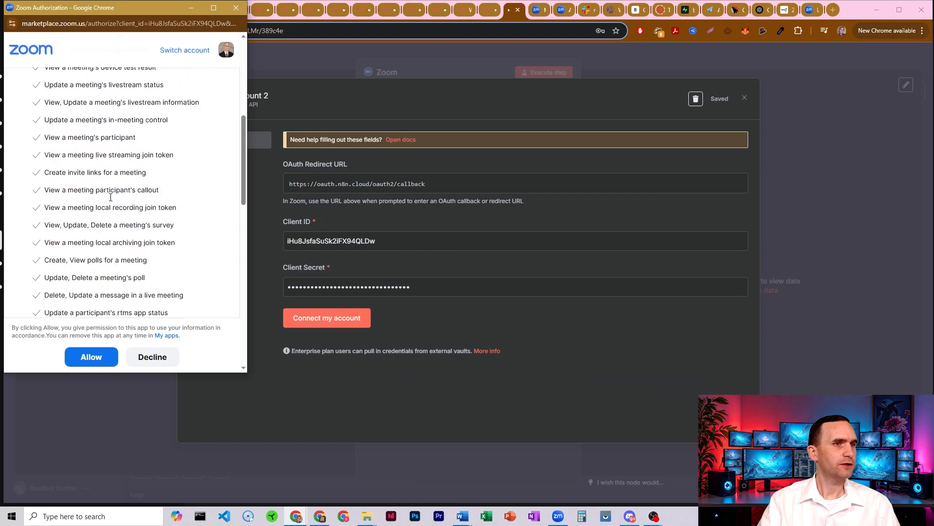
click(96, 359)
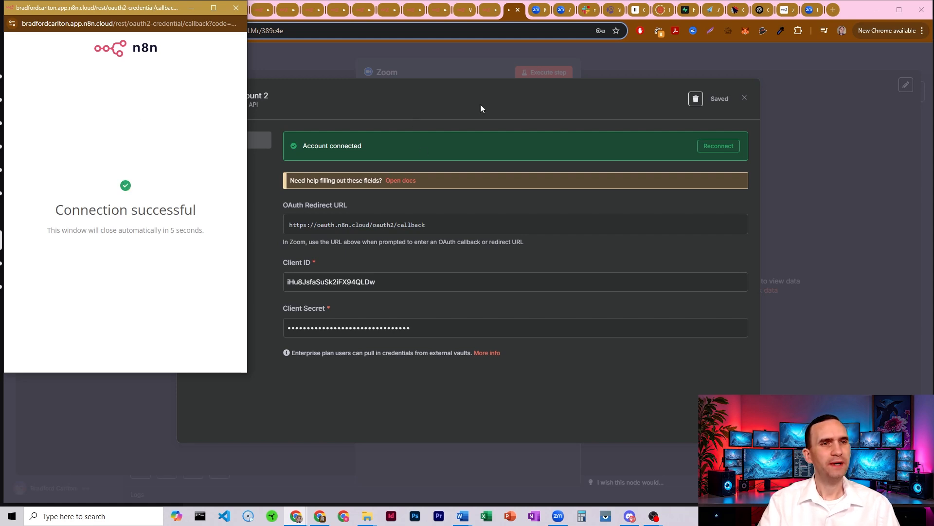
click(744, 99)
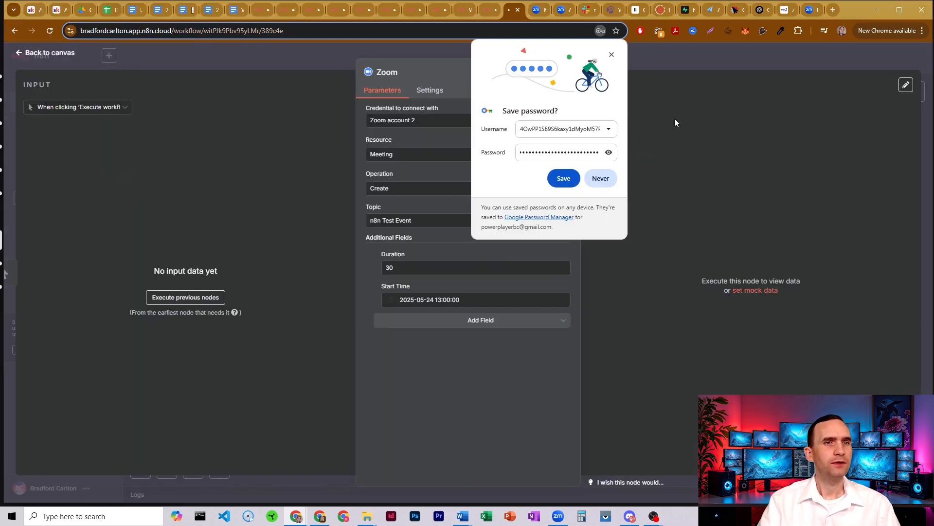
click(612, 56)
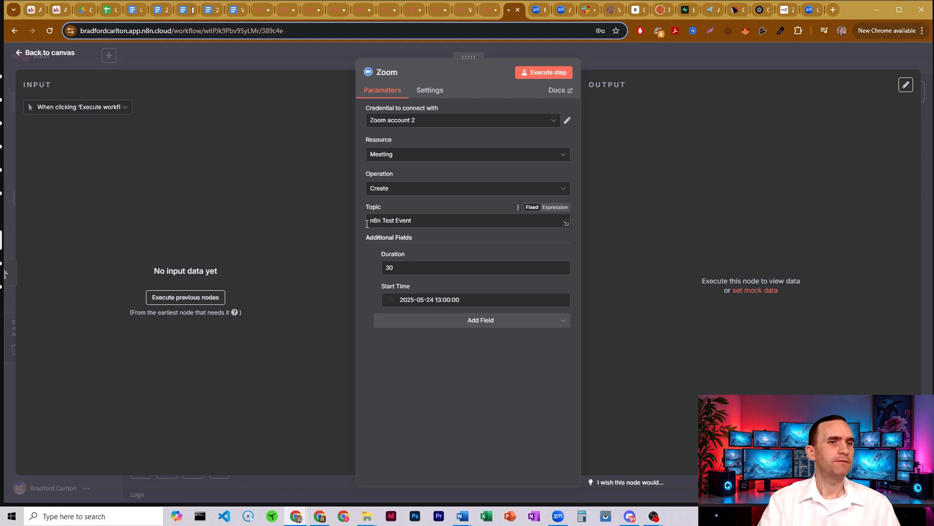
Step: Review the Topic, Start Time and Duration fields of the Zoom node's meeting creation settings
drag(367, 224, 433, 220)
click(433, 220)
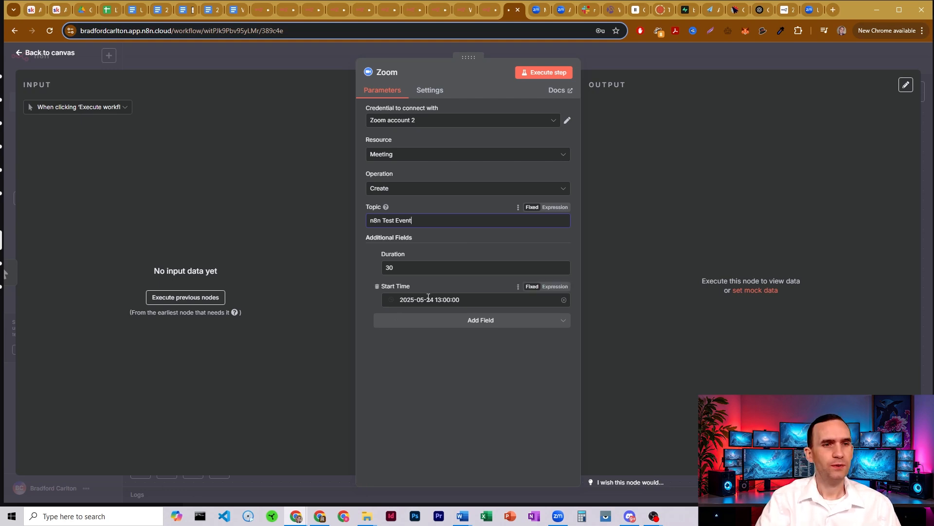
click(439, 301)
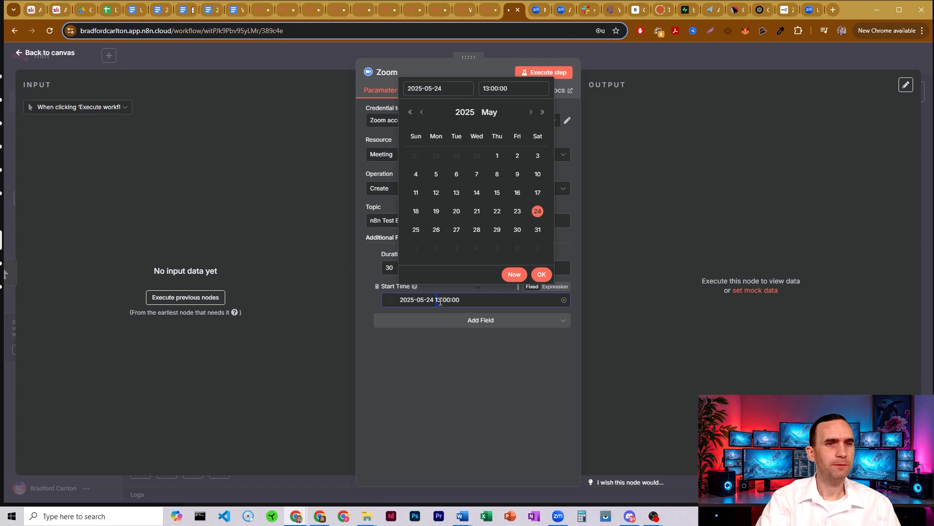
click(372, 265)
double_click(385, 267)
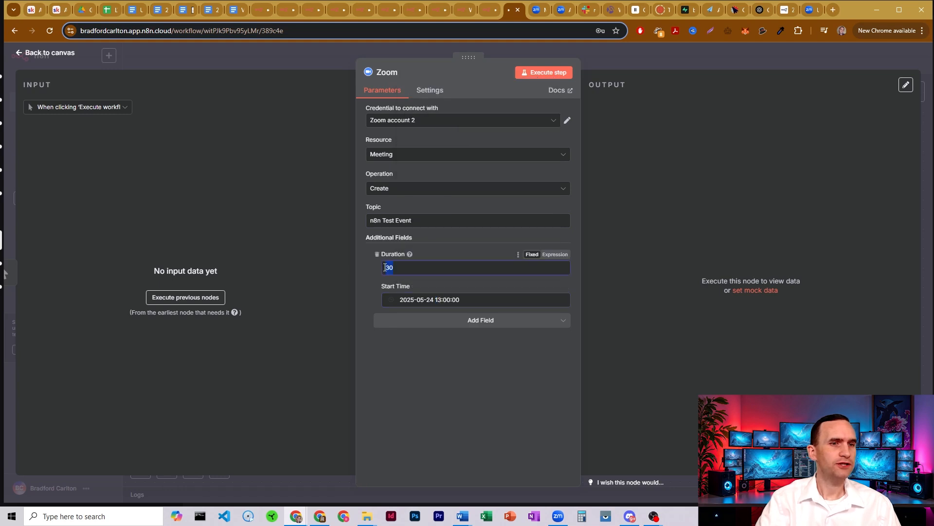
click(461, 247)
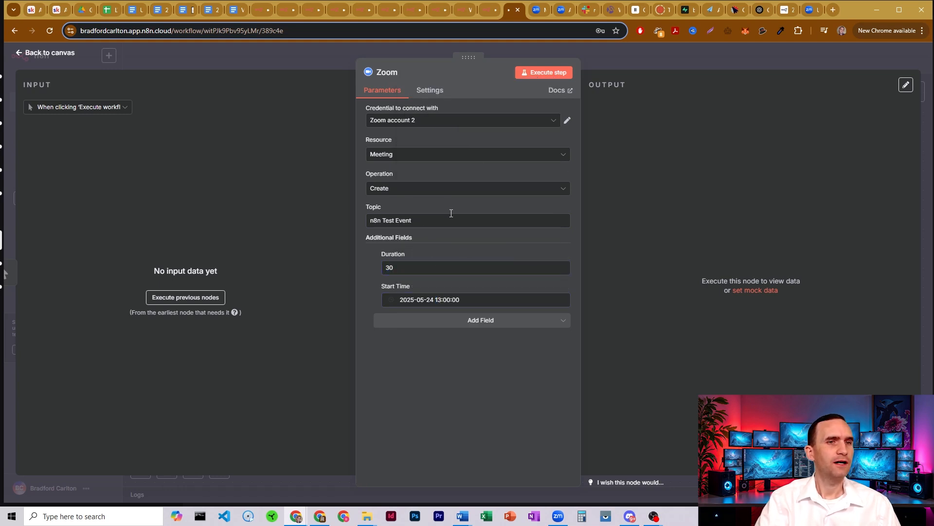
Step: Execute the workflow from the canvas and examine the created meeting's details in the Zoom node's output
click(618, 59)
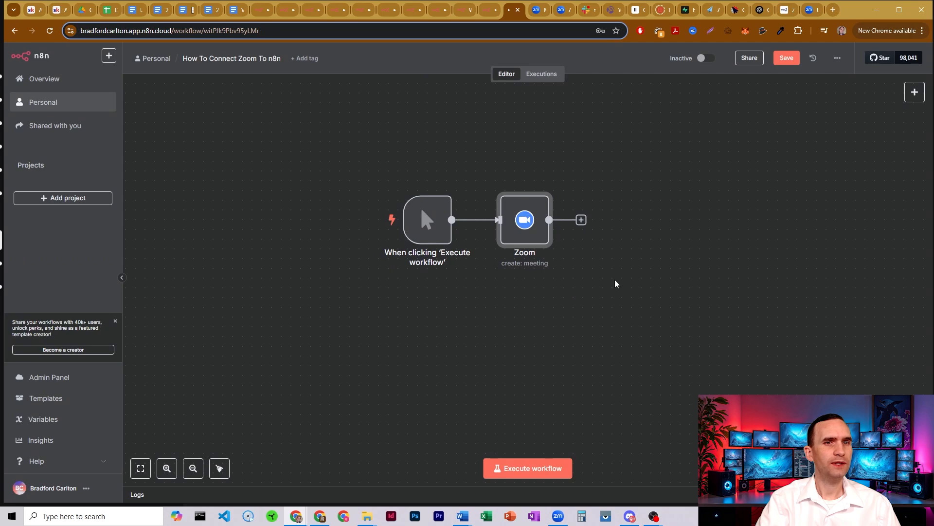
click(530, 470)
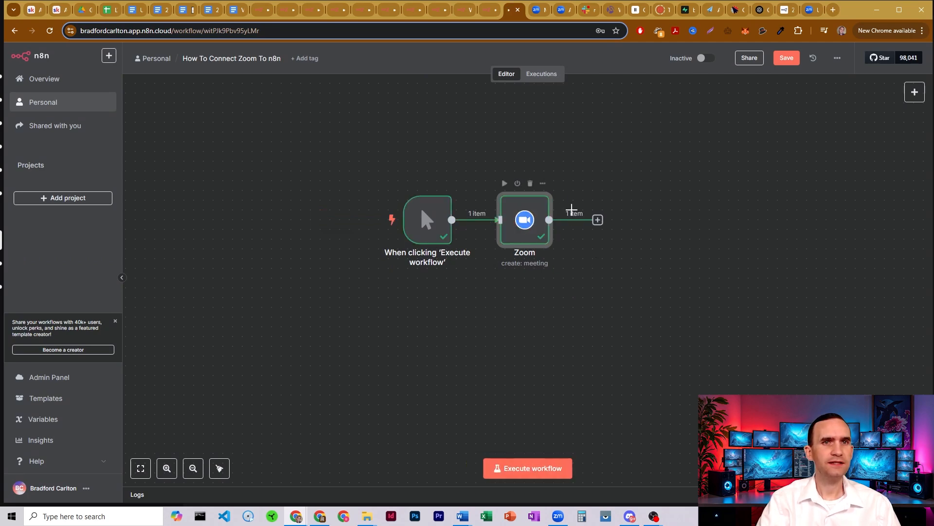
double_click(525, 219)
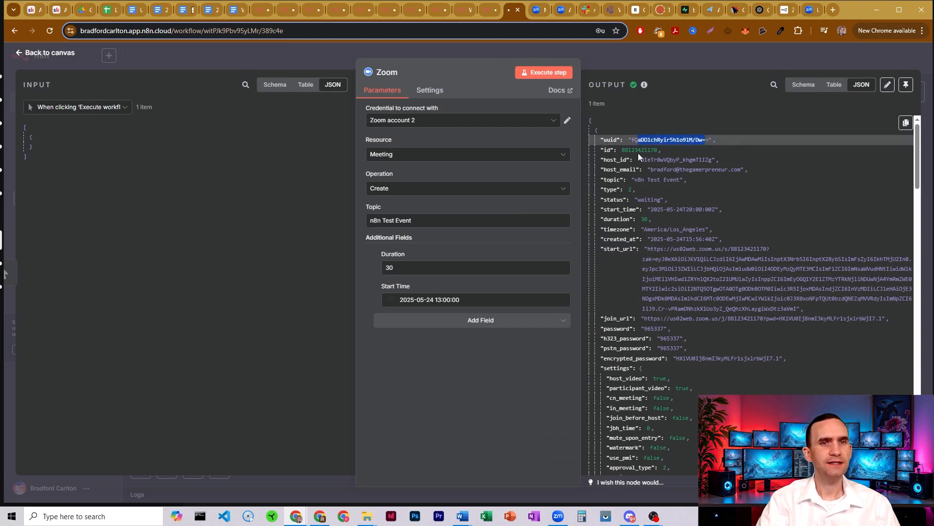
drag(632, 150, 723, 171)
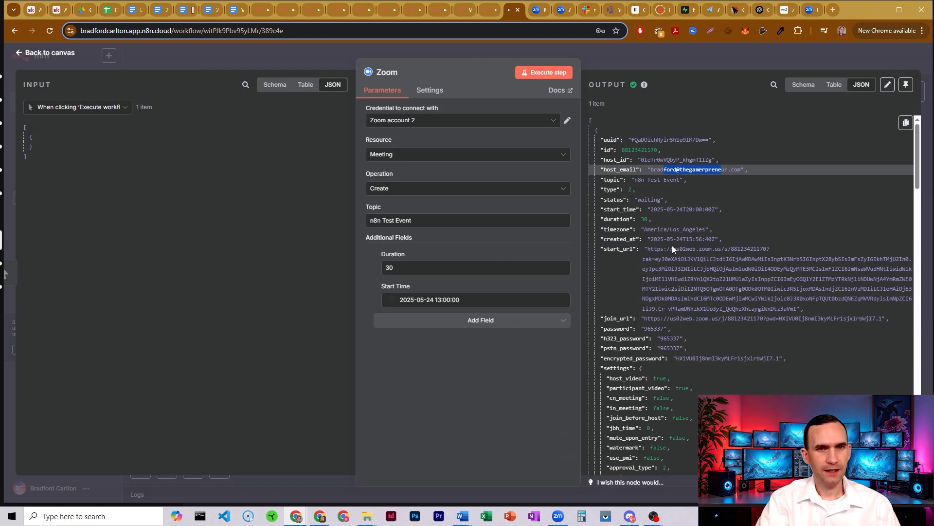
double_click(651, 200)
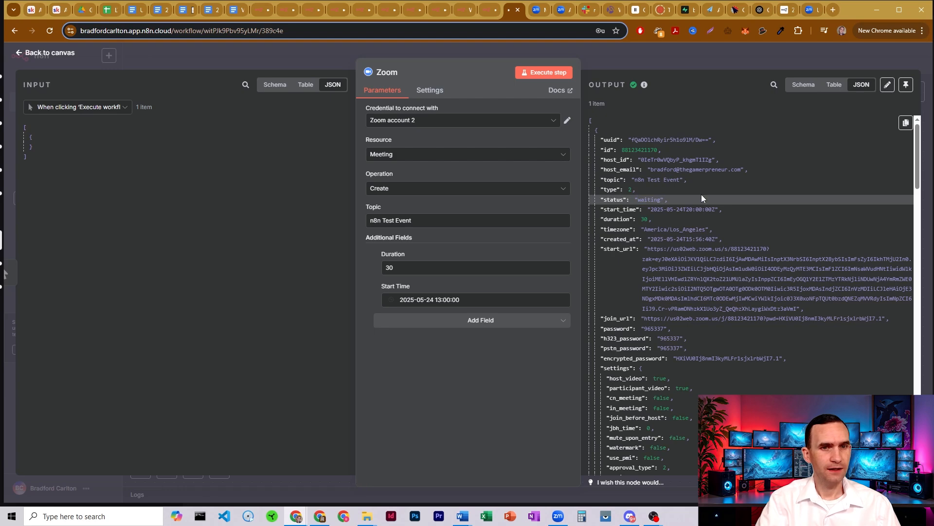
Step: Examine the created meeting's settings and global dial-in numbers in the Zoom node's JSON output
scroll(702, 194, down, 4)
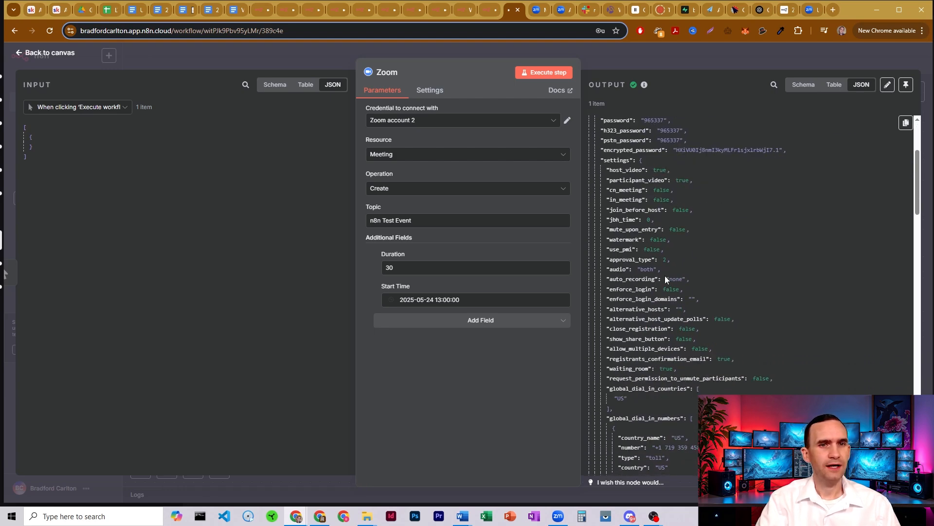
scroll(675, 269, down, 6)
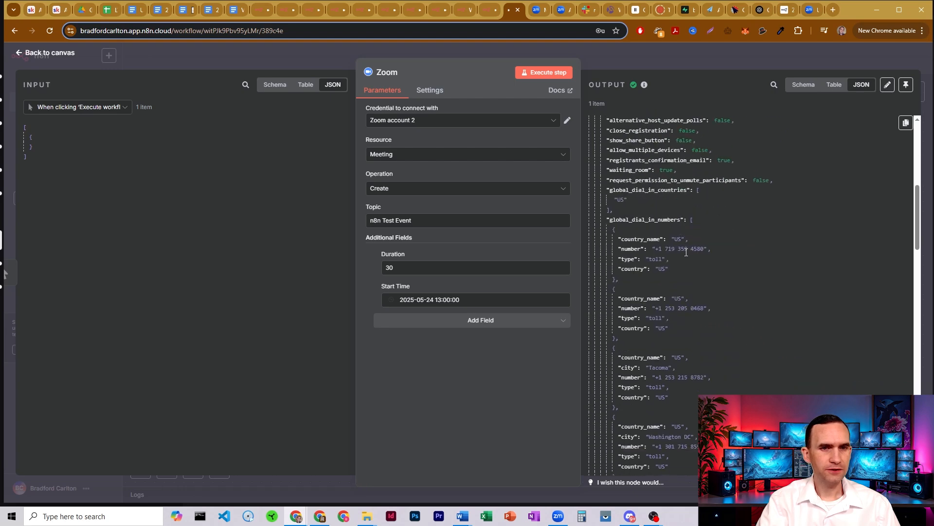
scroll(686, 253, up, 2)
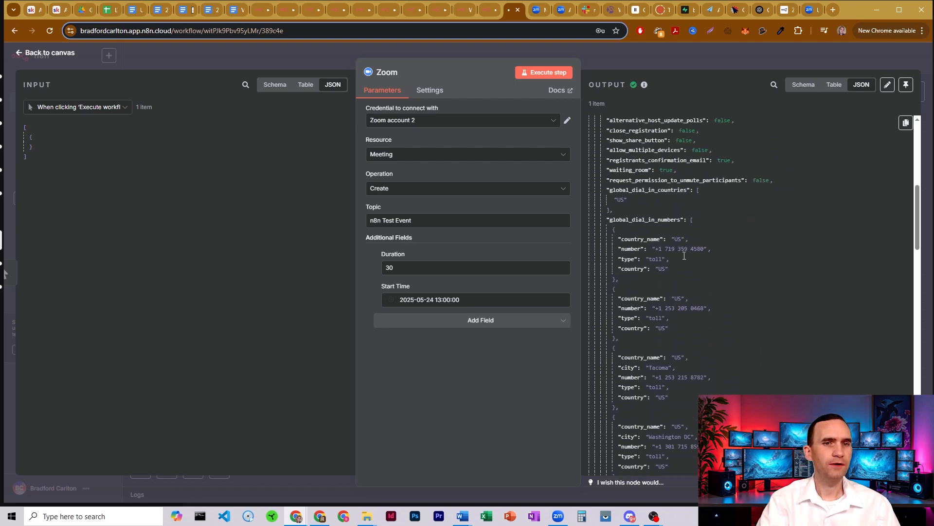
scroll(691, 258, down, 13)
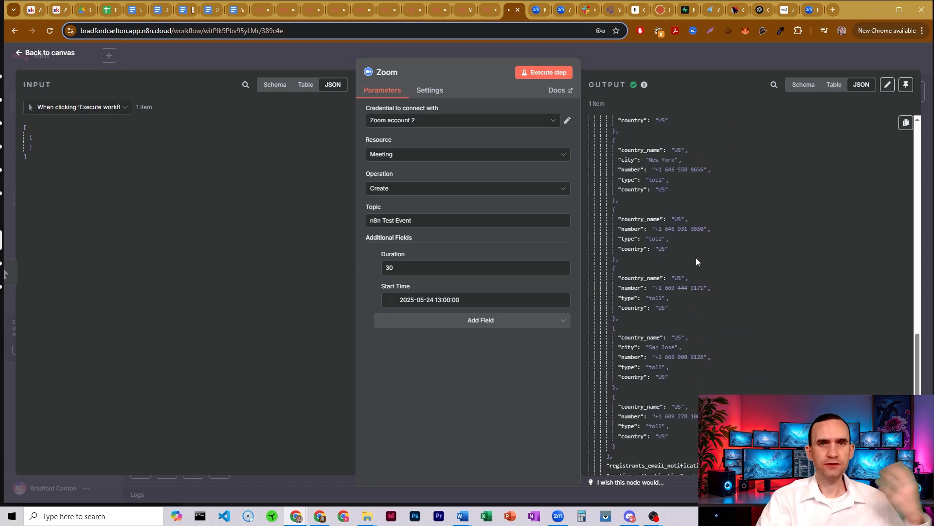
scroll(696, 262, down, 5)
scroll(696, 261, up, 12)
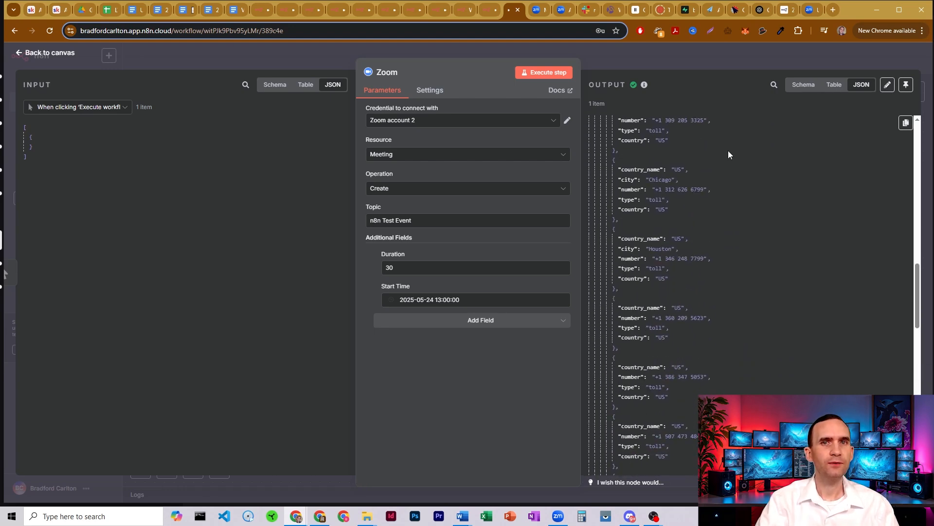
Step: Switch to the Zoom web portal and reload the upcoming meetings to check for the n8n Test Event
click(534, 10)
scroll(83, 214, up, 10)
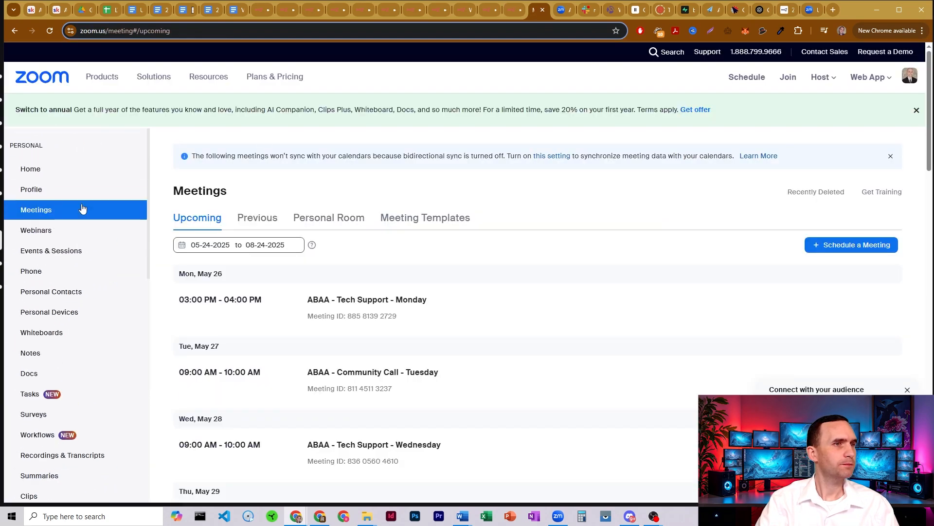
click(50, 208)
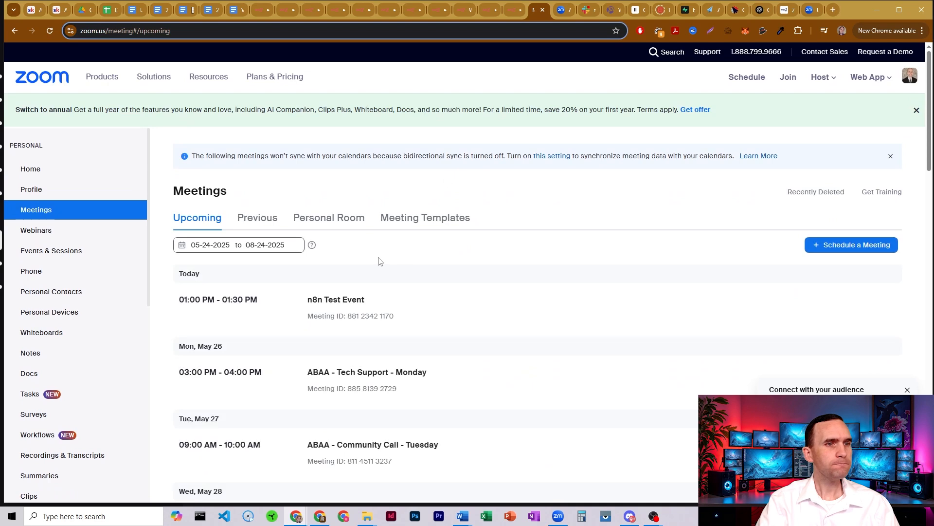
mouse_move(181, 312)
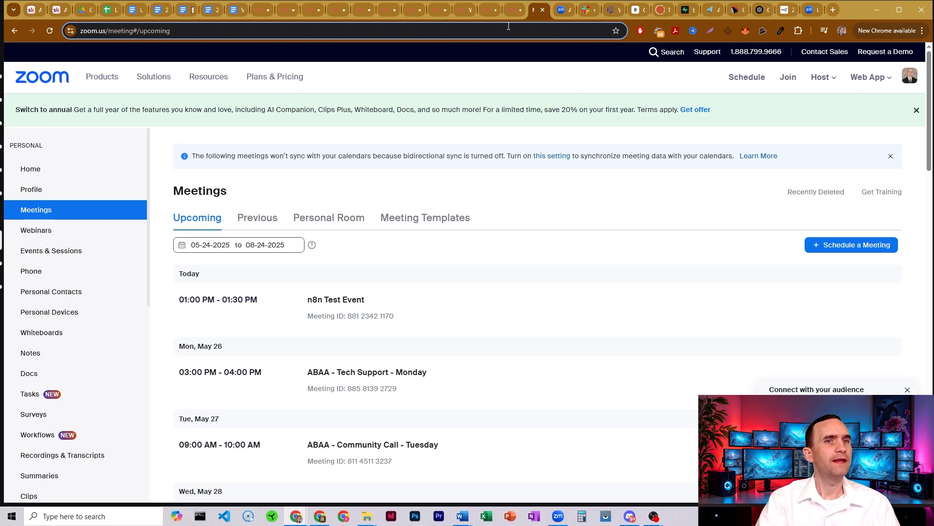
Step: Switch back to the n8n workflow and close the Zoom node's details to return to the canvas
click(512, 10)
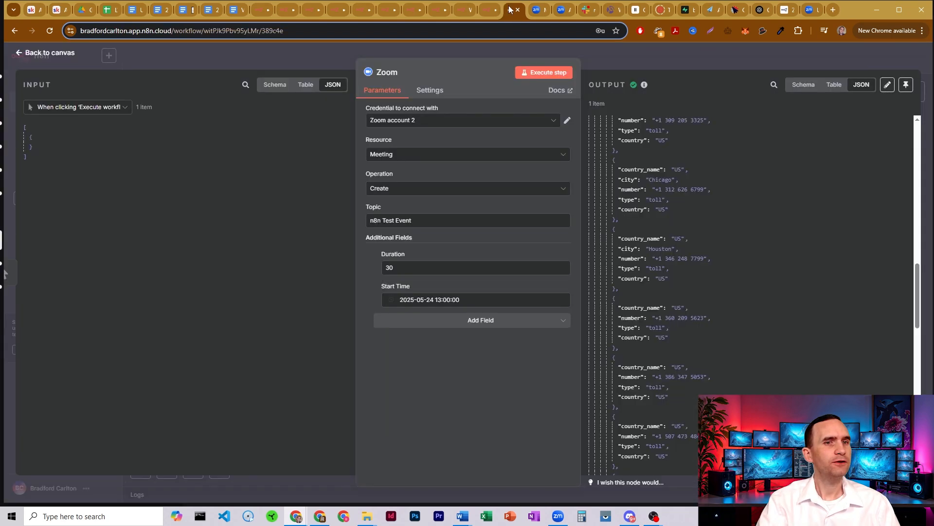
click(617, 54)
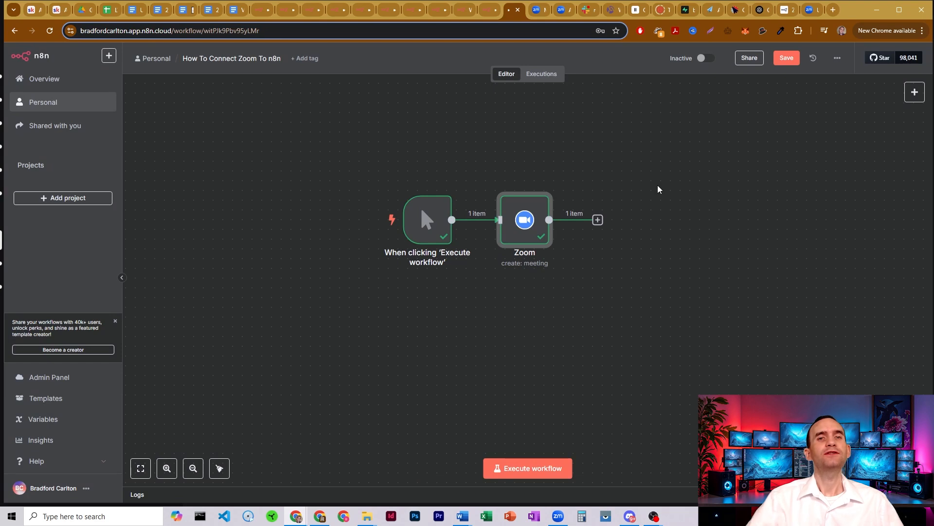